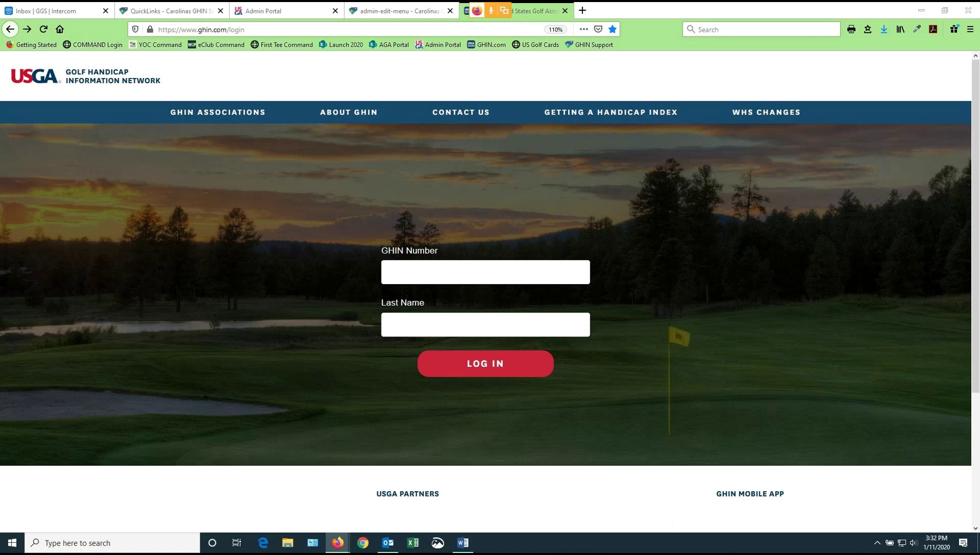
# Log in with the golfer's GHIN Number and last name, fixing a mistyped number first
pyautogui.click(426, 273)
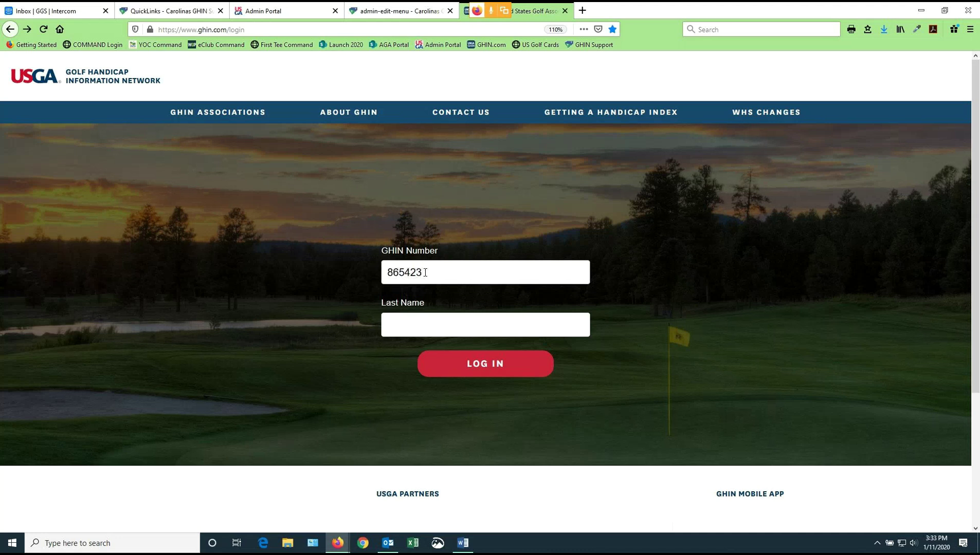
pyautogui.press('Tab')
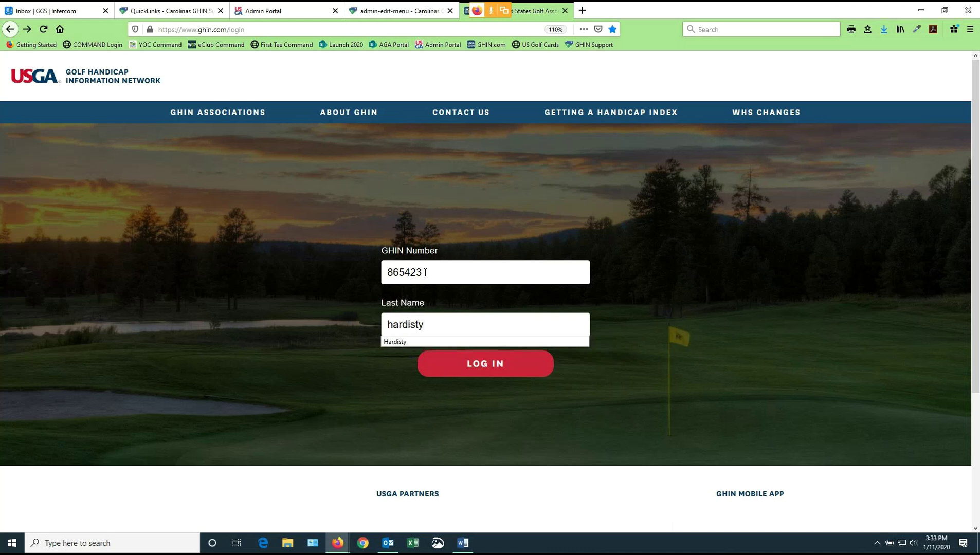
pyautogui.click(491, 365)
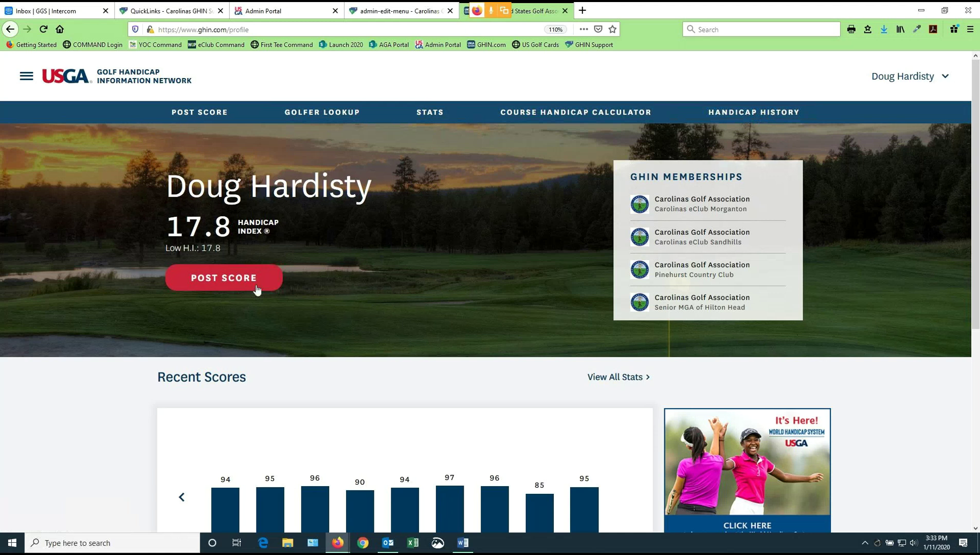
# Start posting a new score from the golfer's profile page
pyautogui.click(223, 281)
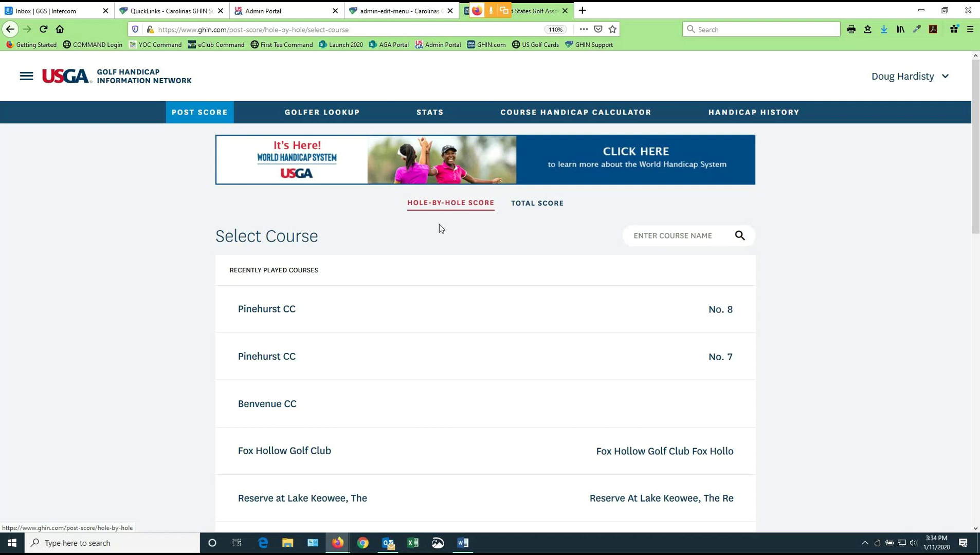
pyautogui.click(531, 208)
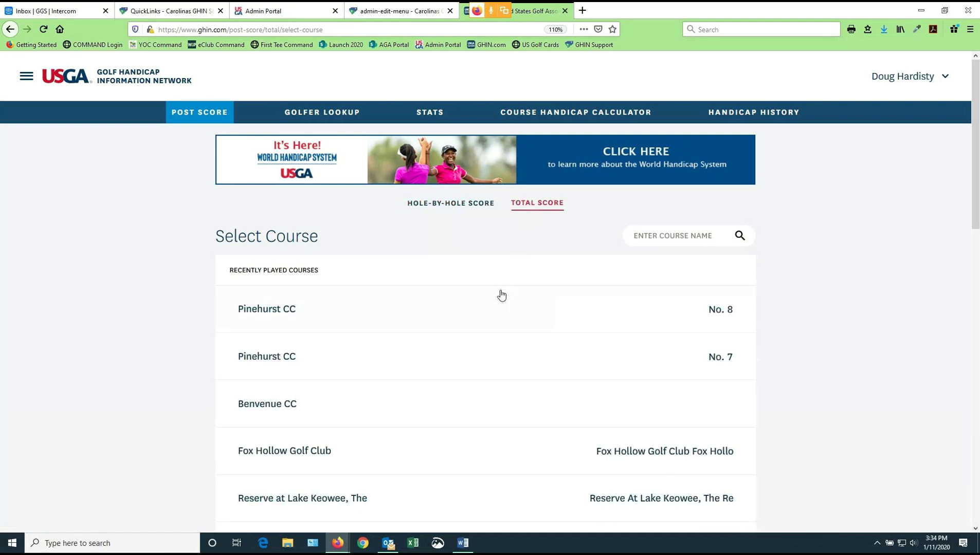
pyautogui.scroll(-1, 499, 296)
pyautogui.scroll(-2, 496, 298)
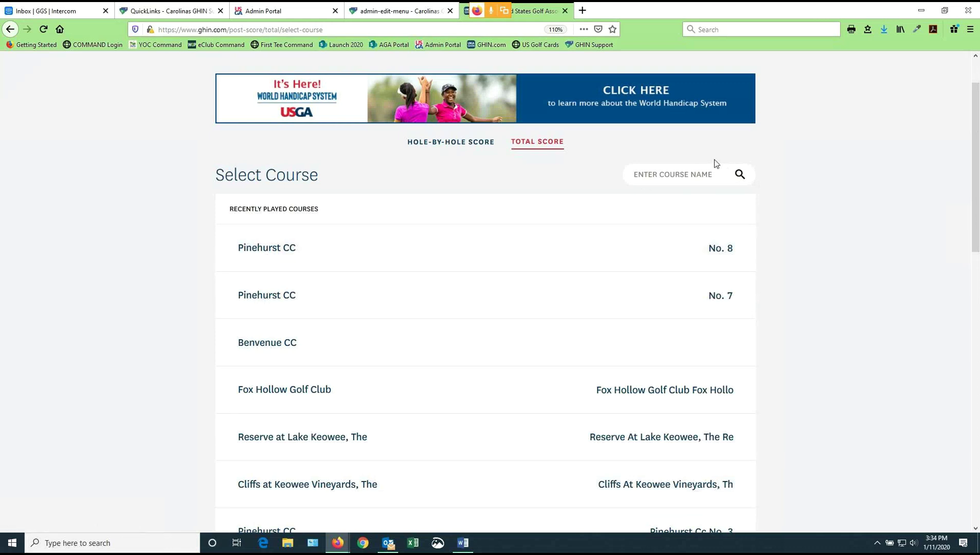
pyautogui.click(648, 173)
pyautogui.write('whisp')
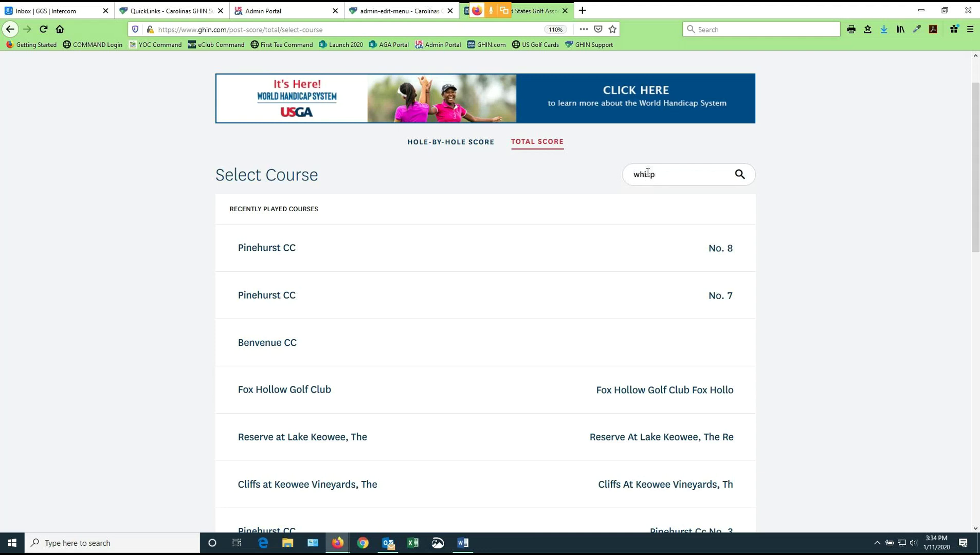
pyautogui.write('ering')
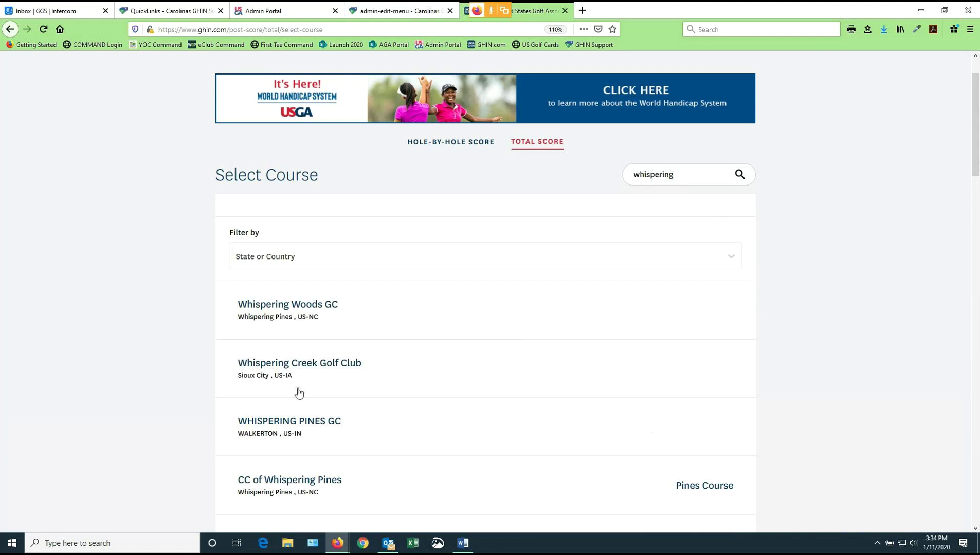
pyautogui.scroll(-1, 311, 320)
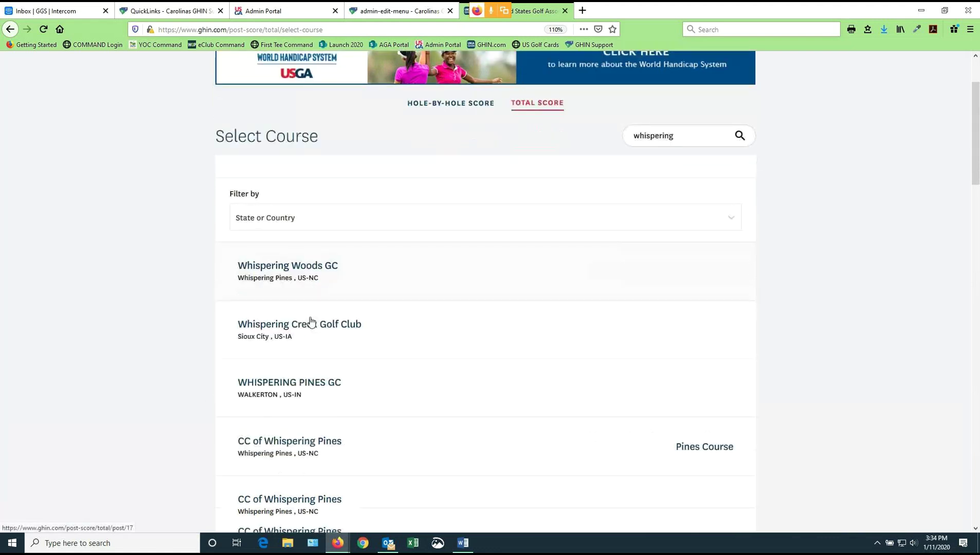
pyautogui.scroll(-3, 311, 322)
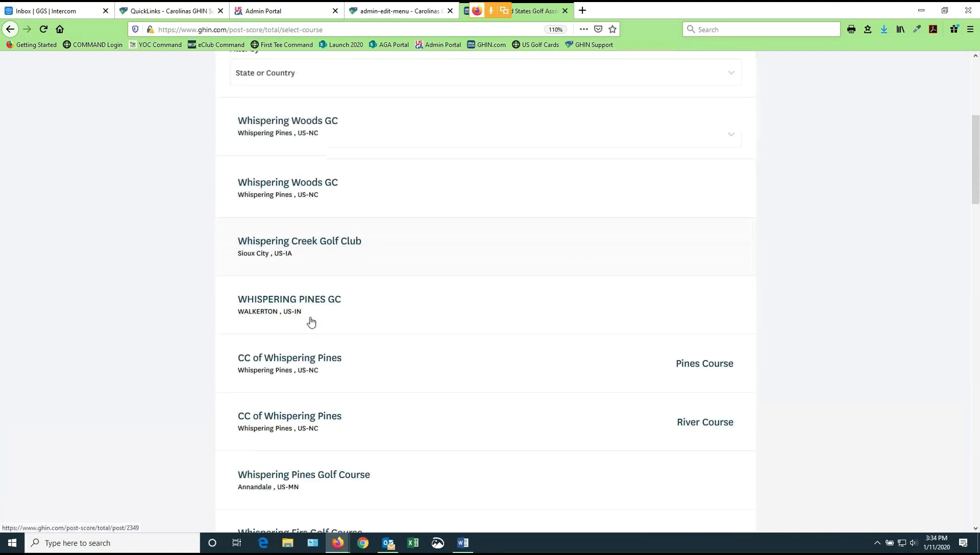
pyautogui.scroll(-3, 311, 322)
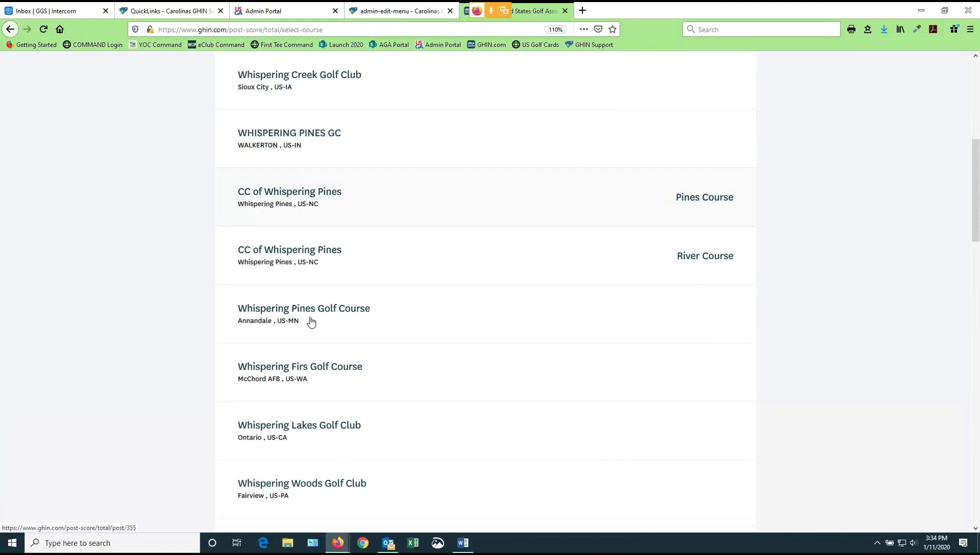
pyautogui.scroll(-7, 311, 322)
pyautogui.scroll(8, 311, 322)
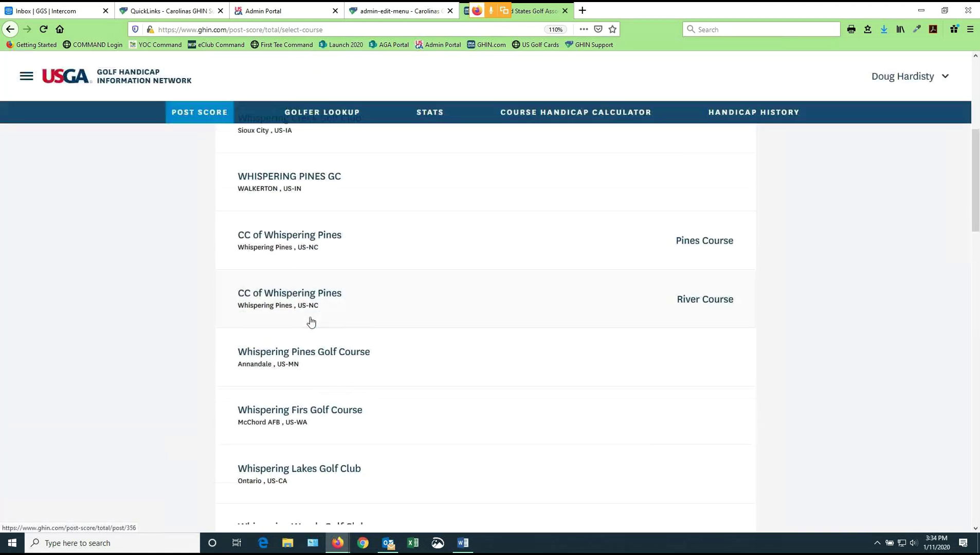
pyautogui.scroll(6, 311, 322)
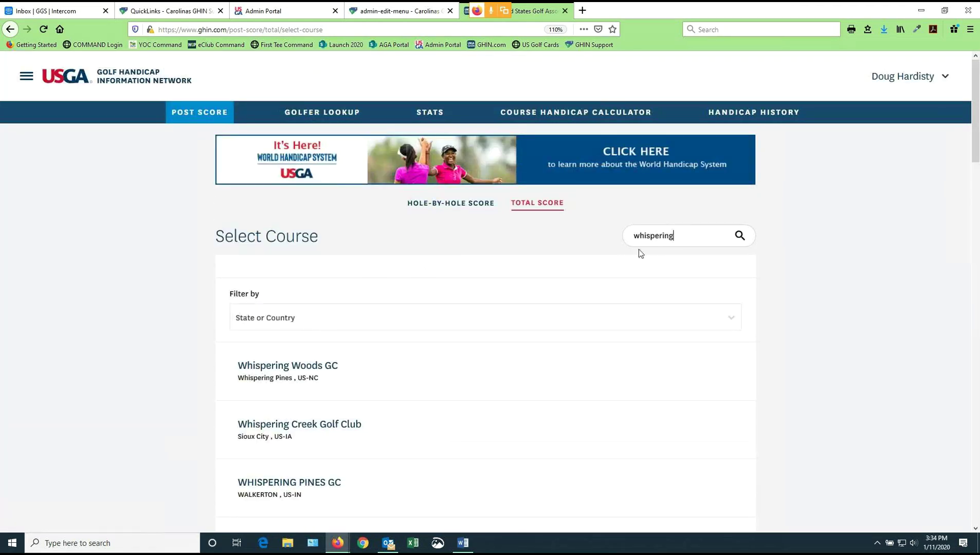
pyautogui.moveTo(684, 238); pyautogui.dragTo(630, 245)
pyautogui.press('BackSpace')
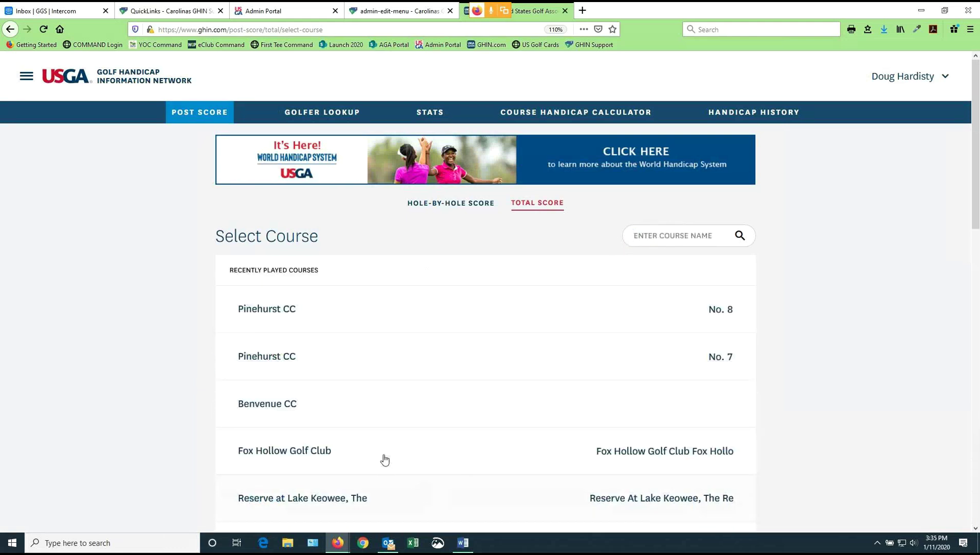
# Select Pinehurst CC No. 8 and choose White Tees (70.3/128/72) for the 18-hole post
pyautogui.click(274, 311)
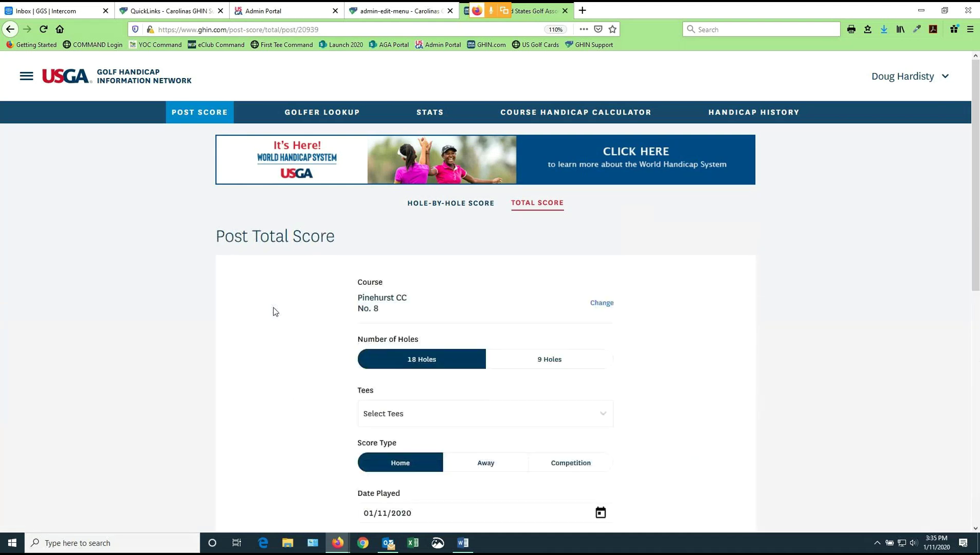
pyautogui.scroll(-2, 274, 312)
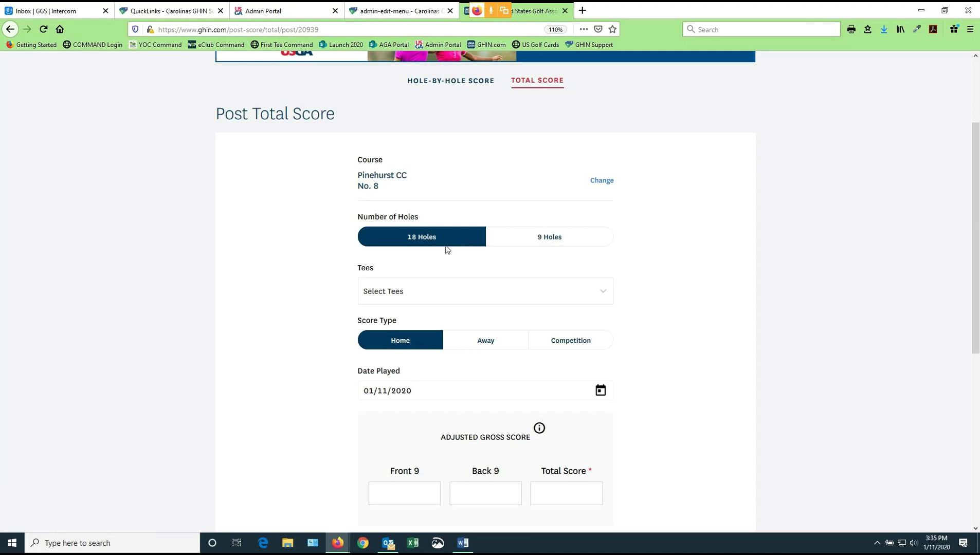
pyautogui.click(604, 293)
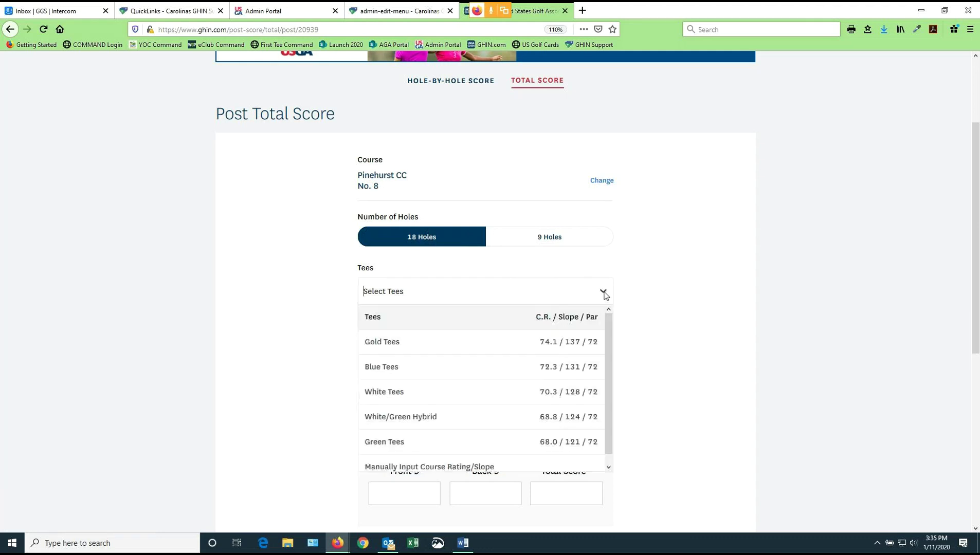
pyautogui.click(394, 395)
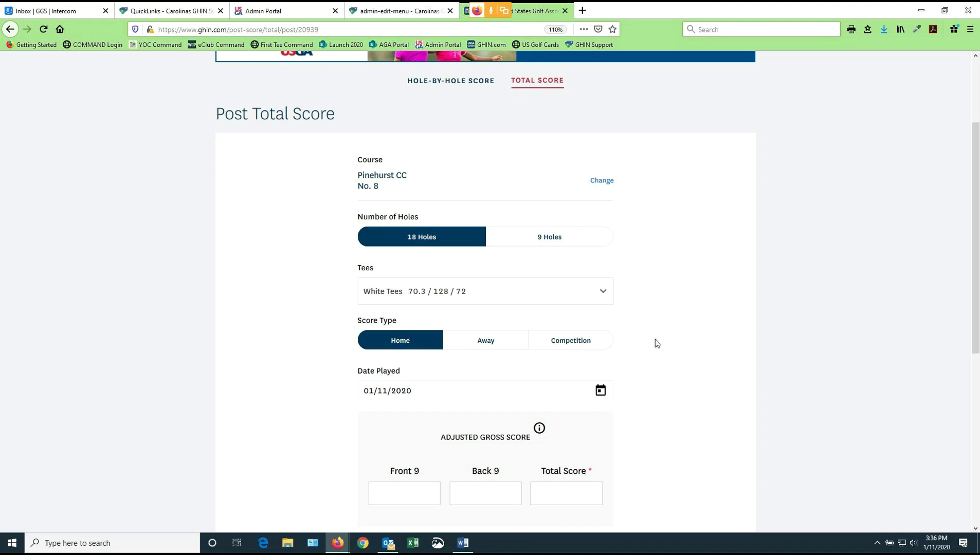
pyautogui.scroll(-1, 655, 343)
pyautogui.scroll(-3, 657, 343)
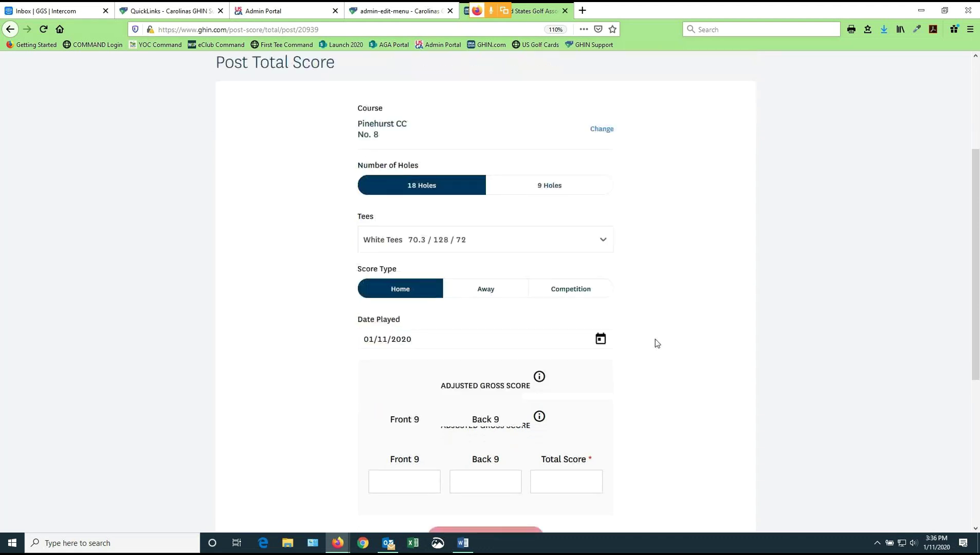
pyautogui.scroll(-1, 656, 343)
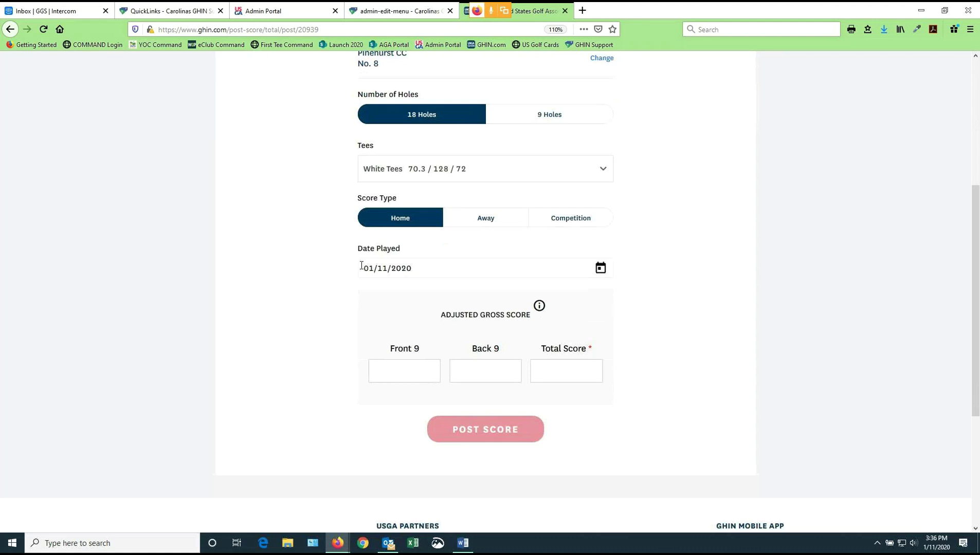
pyautogui.click(601, 268)
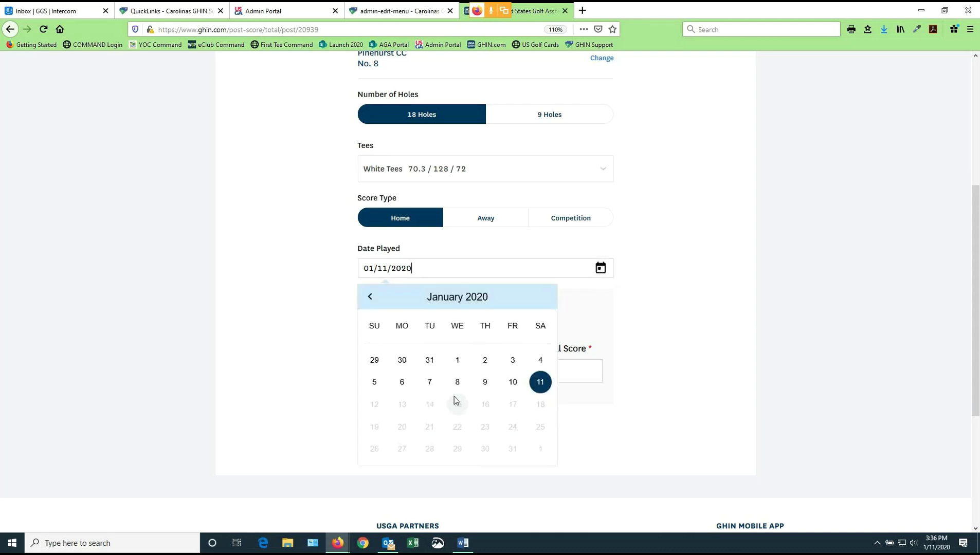
pyautogui.click(660, 279)
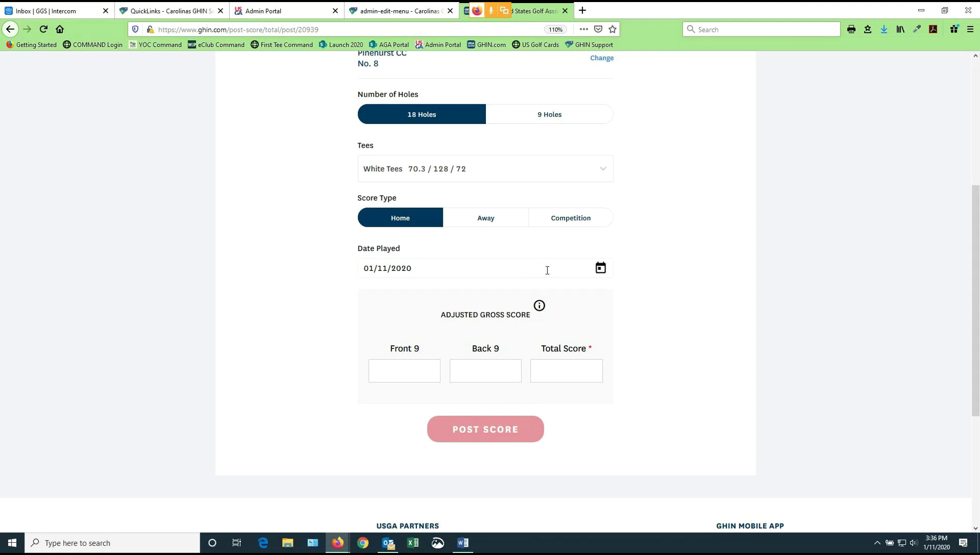
# Enter Front 9 of 35 and Back 9 of 42, then clear both fields again
pyautogui.click(409, 372)
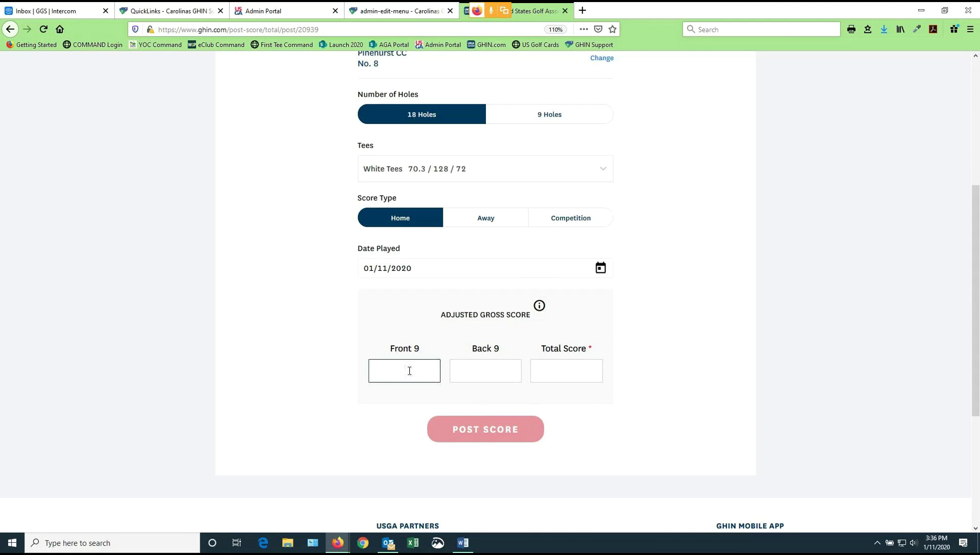
pyautogui.write('35')
pyautogui.press('Tab')
pyautogui.scroll(-3, 410, 373)
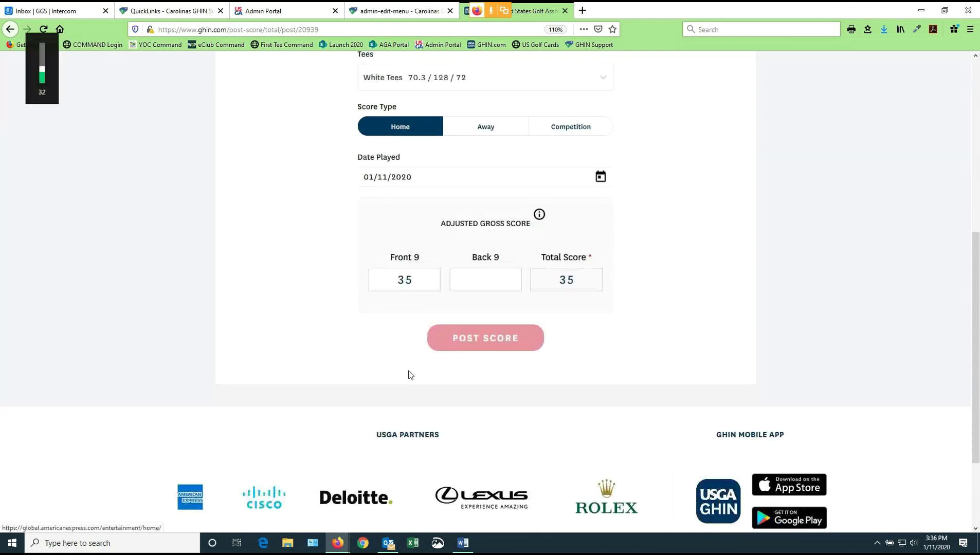
pyautogui.click(492, 281)
pyautogui.write('42')
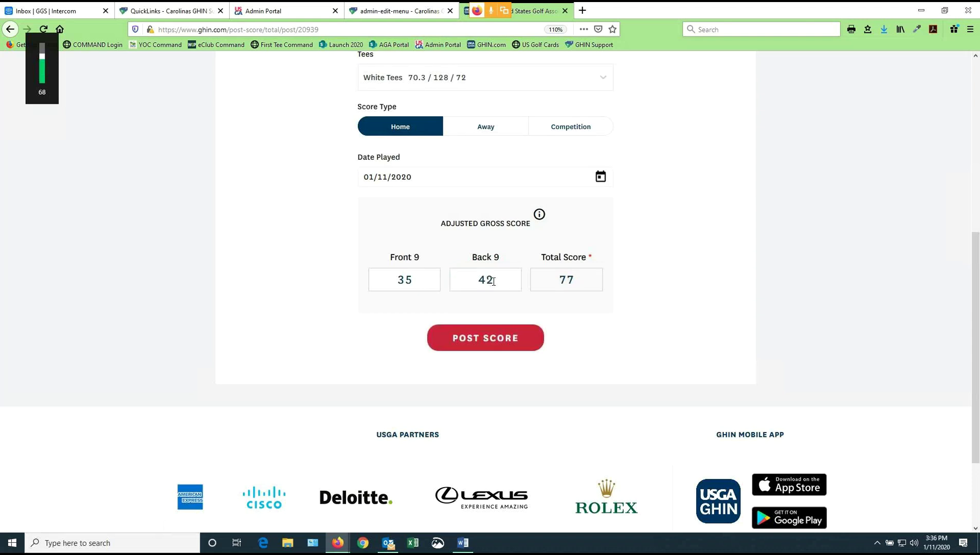
pyautogui.press('XF86AudioRaiseVolume')
pyautogui.press('XF86AudioRaiseVolume')
pyautogui.press('XF86AudioRaiseVolume')
pyautogui.press('XF86AudioRaiseVolume')
pyautogui.press('XF86AudioRaiseVolume')
pyautogui.press('XF86AudioRaiseVolume')
pyautogui.press('XF86AudioRaiseVolume')
pyautogui.press('XF86AudioRaiseVolume')
pyautogui.press('XF86AudioRaiseVolume')
pyautogui.press('XF86AudioRaiseVolume')
pyautogui.press('XF86AudioRaiseVolume')
pyautogui.press('XF86AudioRaiseVolume')
pyautogui.doubleClick(502, 277)
pyautogui.press('BackSpace')
pyautogui.hotkey('shift', 'Tab')
pyautogui.press('BackSpace')
# Enter a total score of 87 and submit the post
pyautogui.click(564, 280)
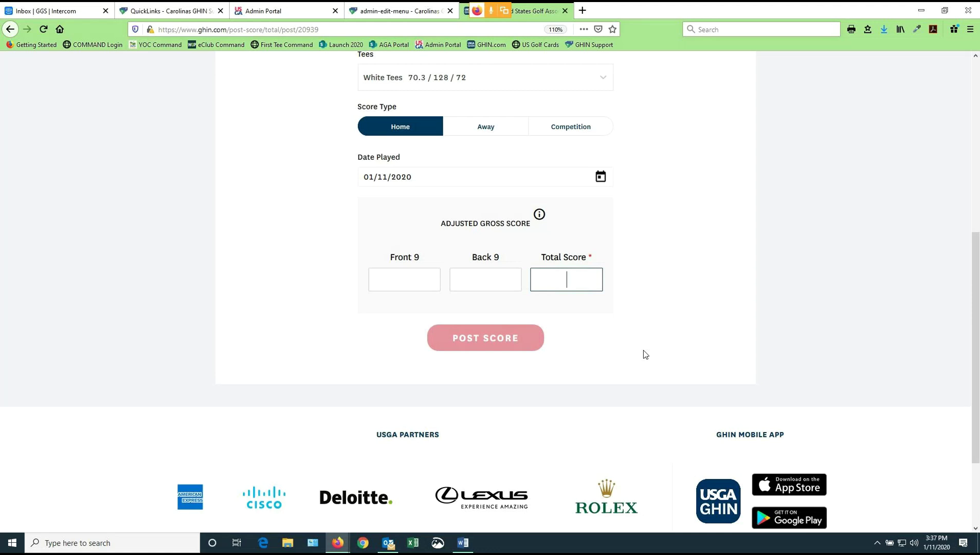
pyautogui.write('87')
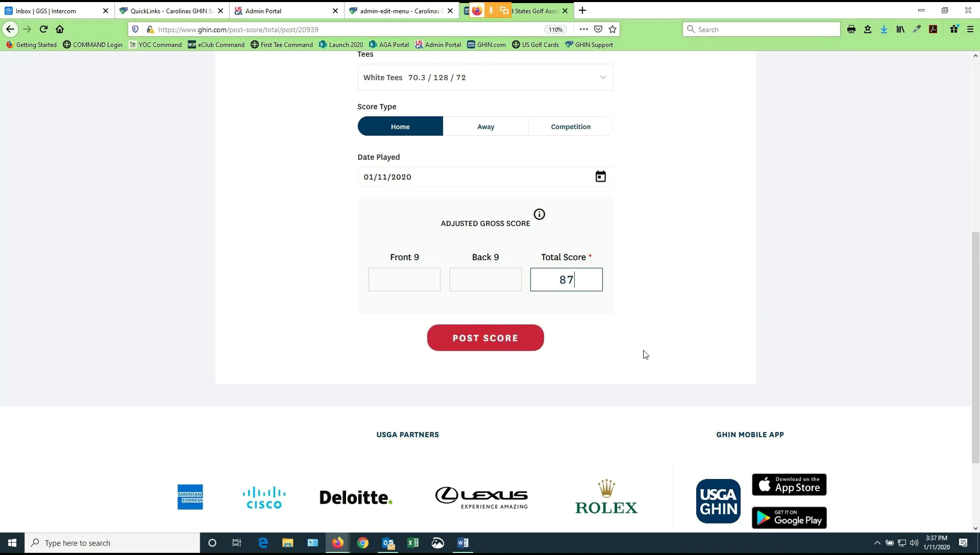
pyautogui.scroll(1, 675, 319)
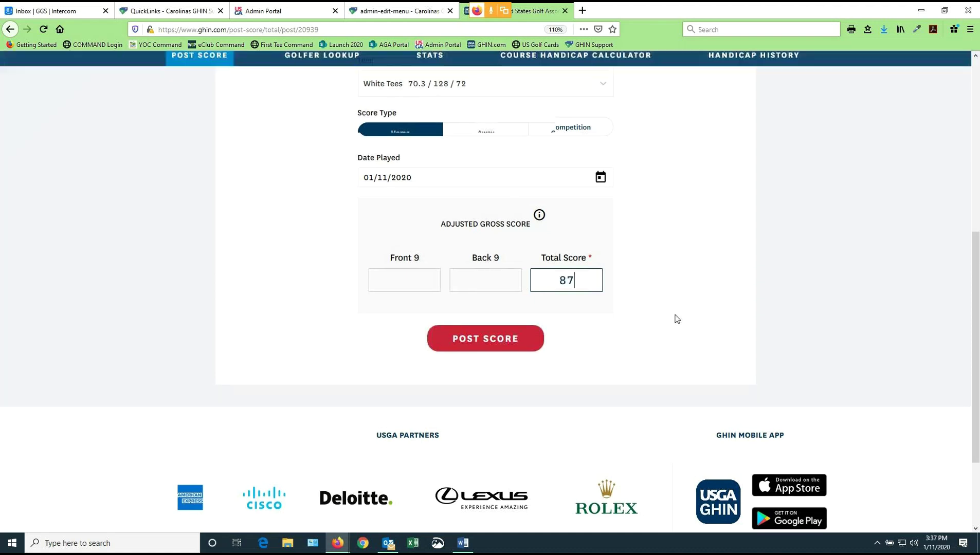
pyautogui.scroll(2, 677, 318)
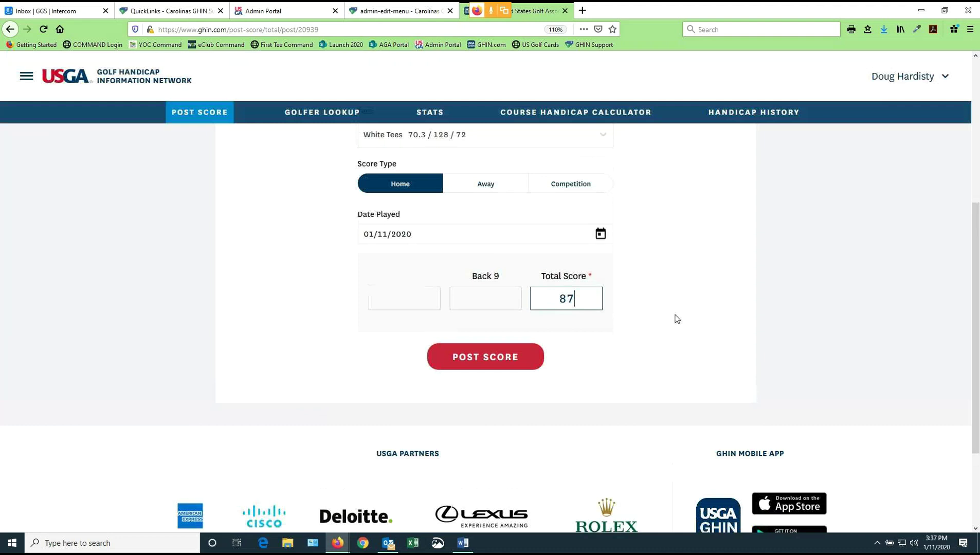
pyautogui.press('Return')
pyautogui.scroll(-1, 823, 347)
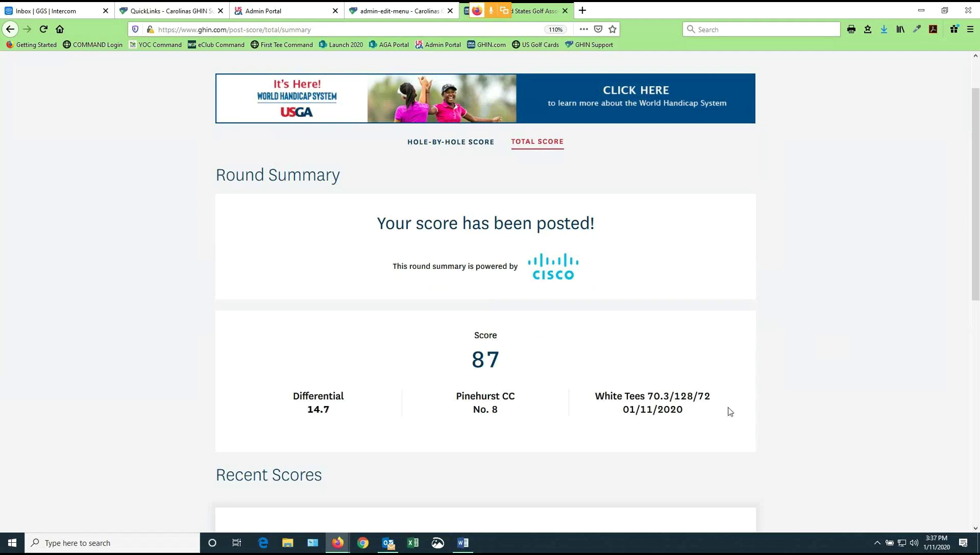
# Scroll through the 87 round's summary and inspect the Recent Scores chart bars
pyautogui.scroll(-3, 826, 333)
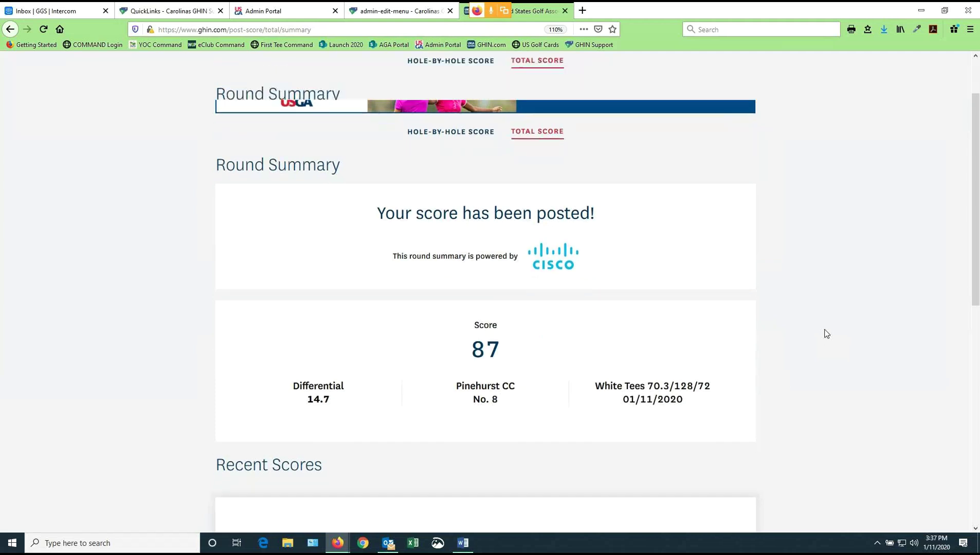
pyautogui.scroll(-2, 826, 333)
pyautogui.scroll(-3, 826, 334)
pyautogui.scroll(-2, 720, 329)
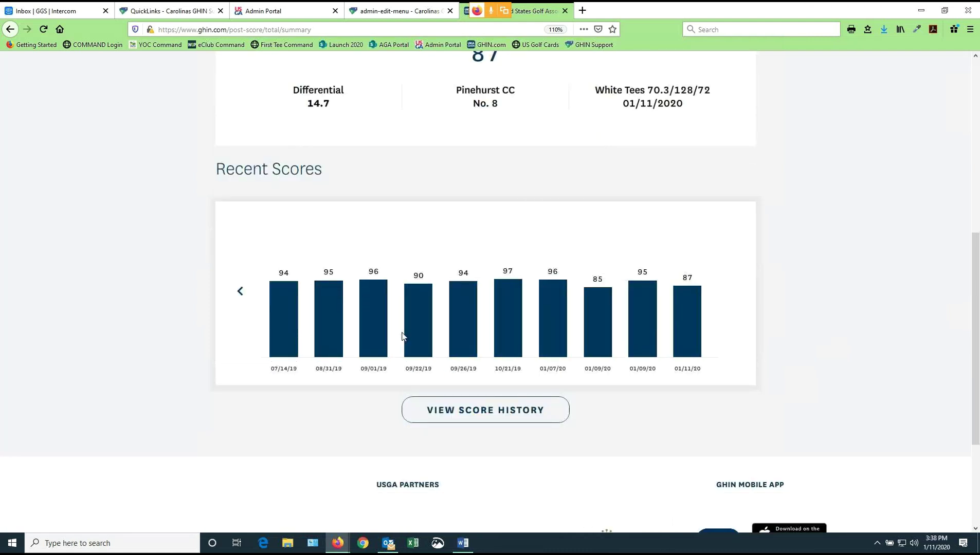
pyautogui.moveTo(374, 335)
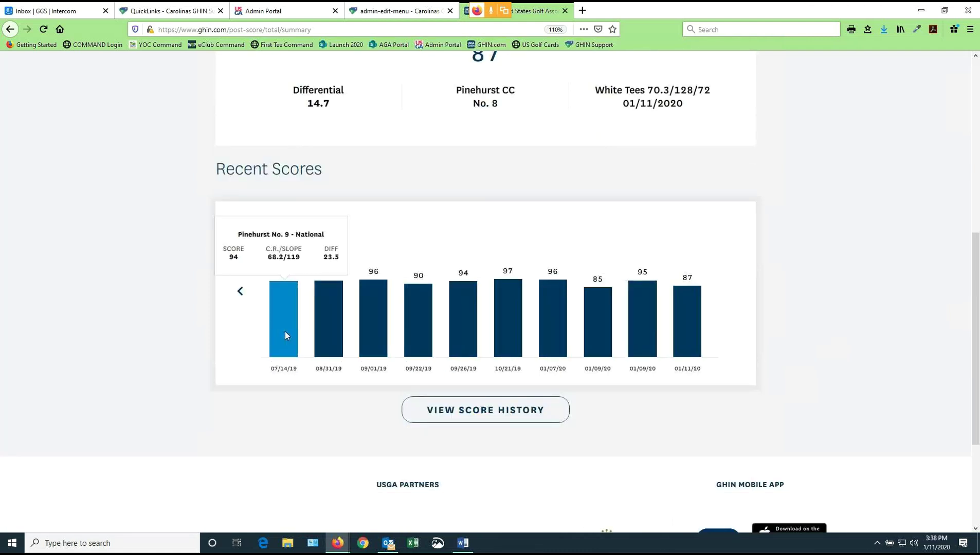
pyautogui.moveTo(333, 337)
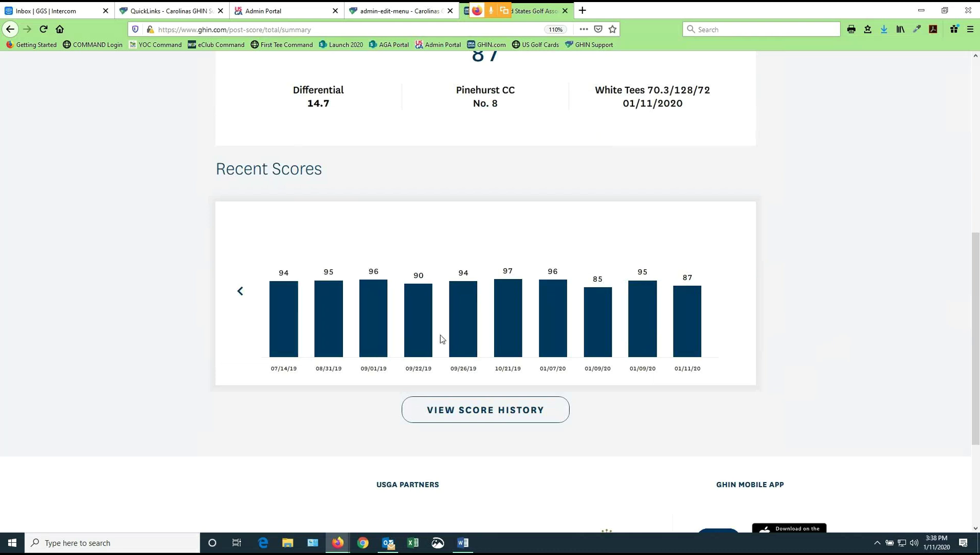
pyautogui.moveTo(468, 339)
pyautogui.scroll(1, 468, 340)
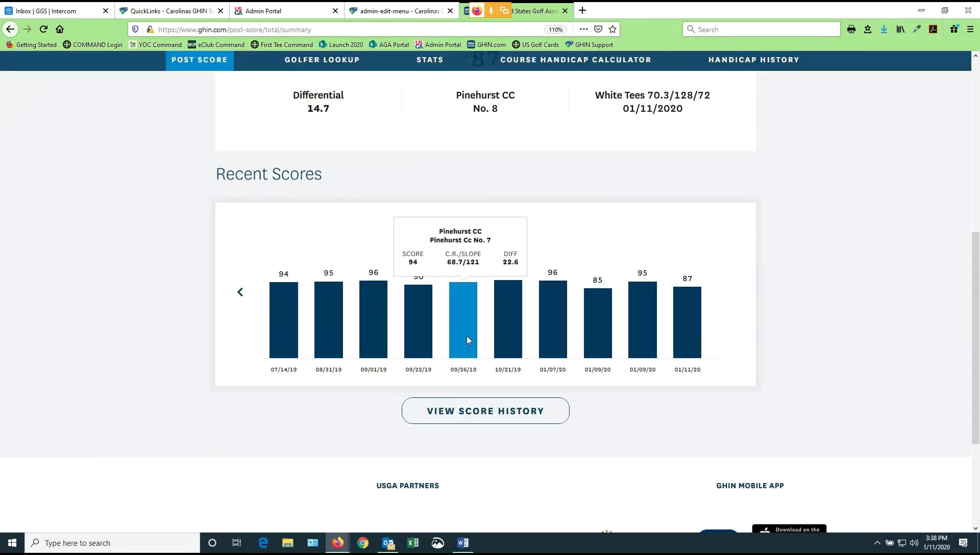
pyautogui.scroll(4, 468, 340)
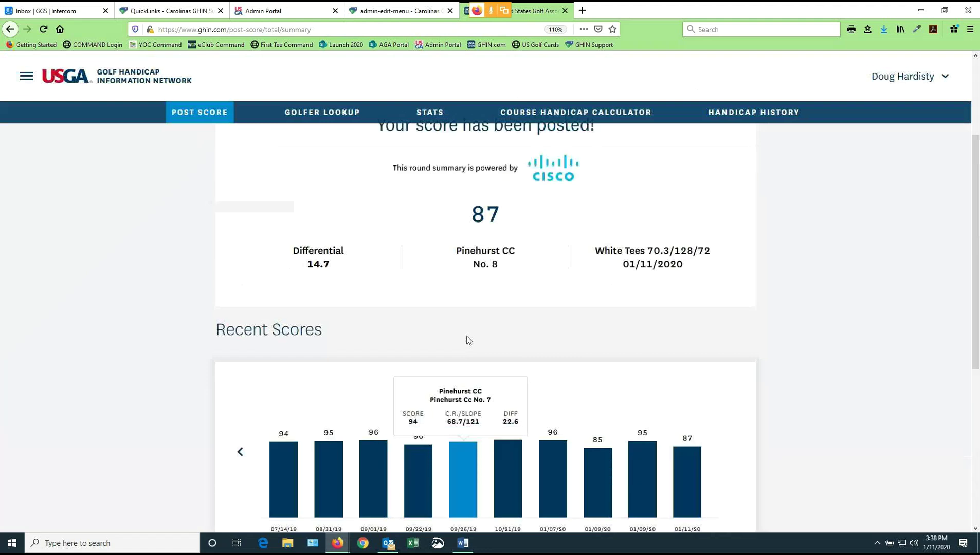
pyautogui.scroll(3, 469, 340)
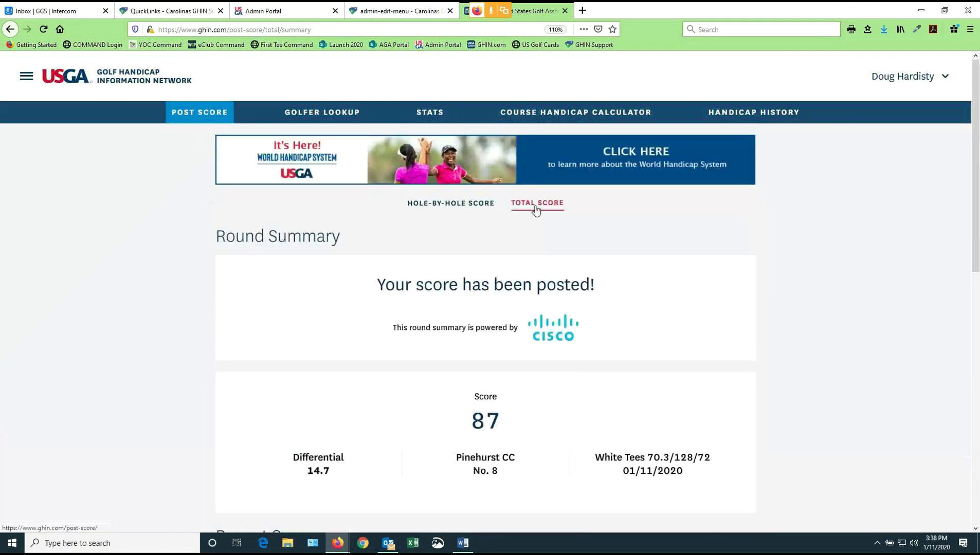
# Choose hole-by-hole entry at Pinehurst CC No. 8, Blue Tees (72.3/131/72), and open the scorecard
pyautogui.click(452, 203)
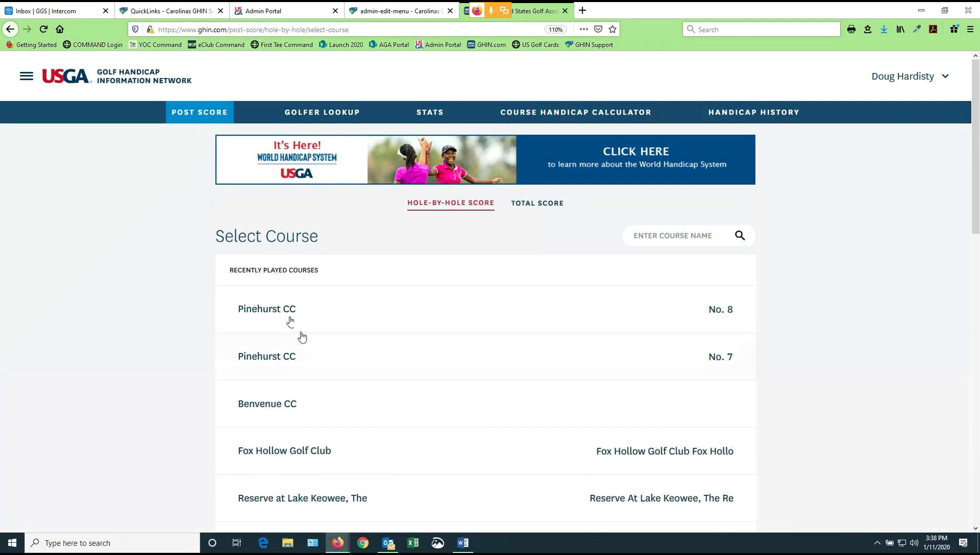
pyautogui.click(275, 310)
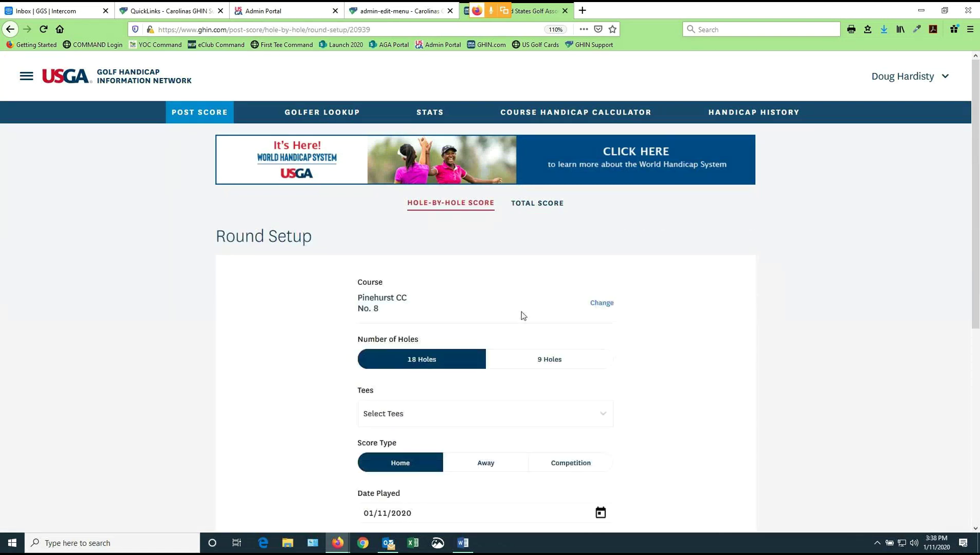
pyautogui.scroll(-3, 526, 312)
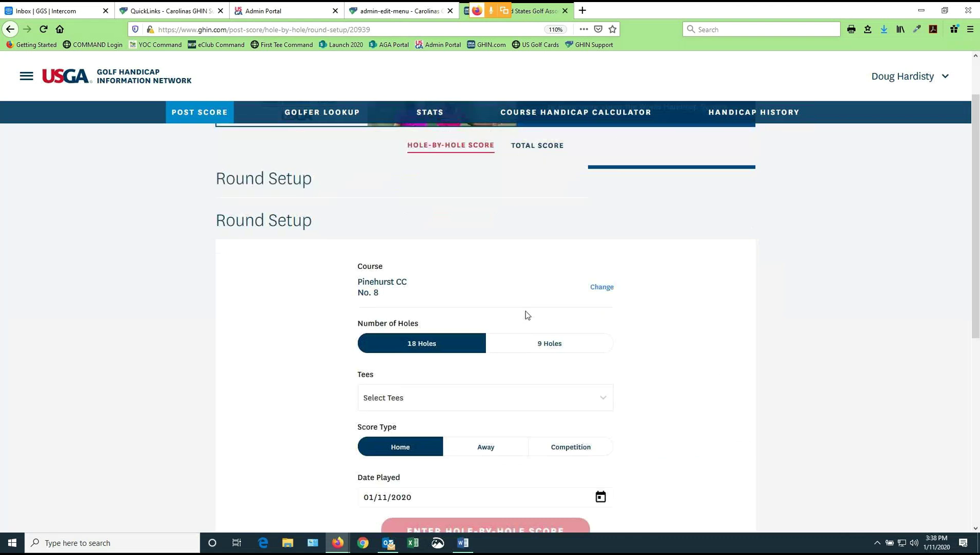
pyautogui.scroll(-3, 525, 312)
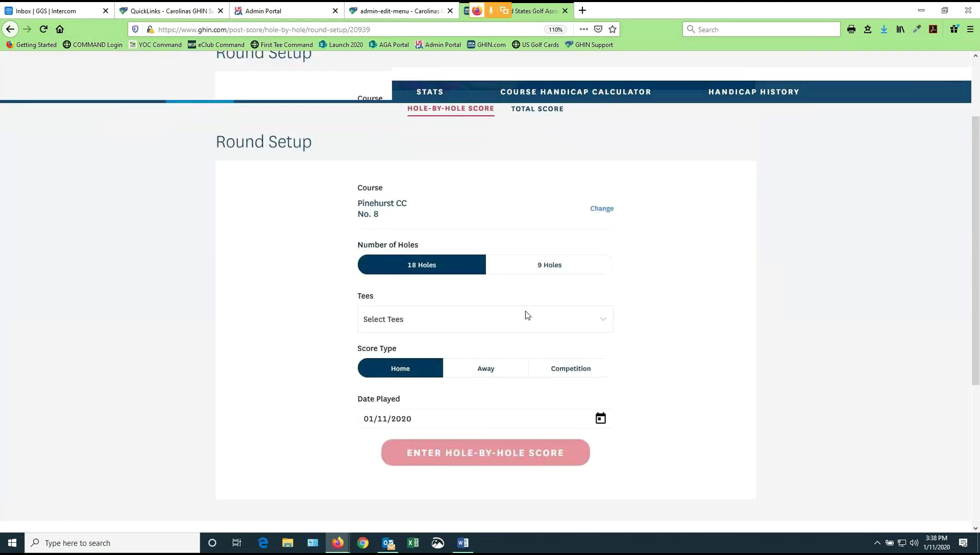
pyautogui.click(459, 236)
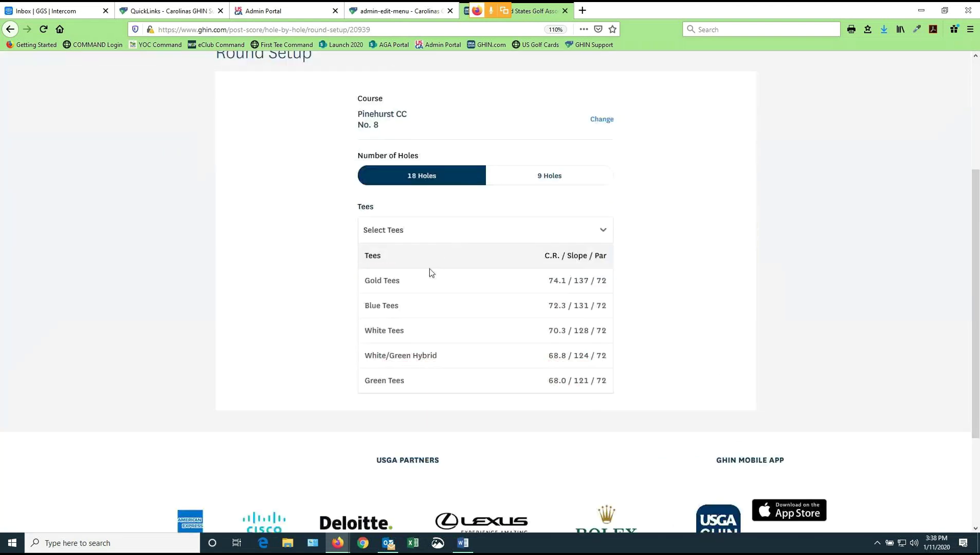
pyautogui.click(431, 306)
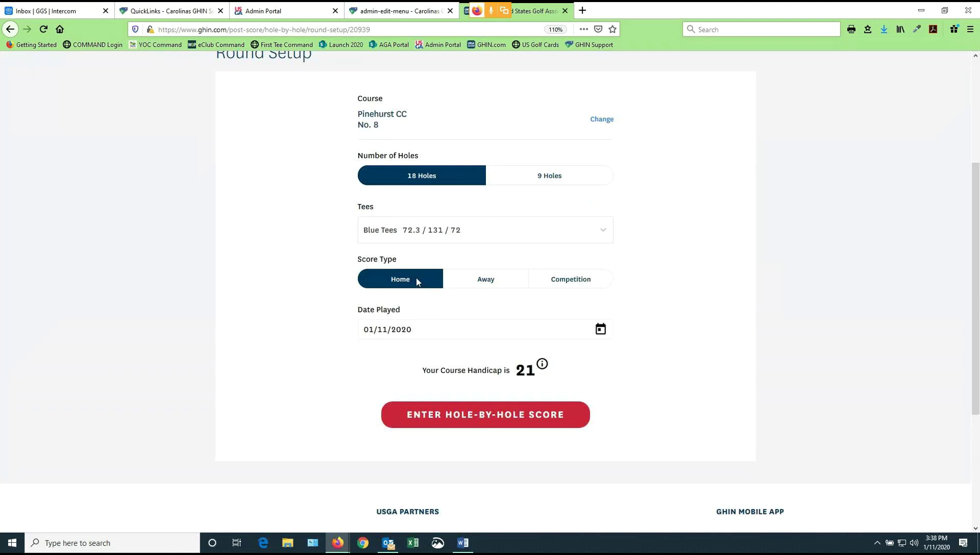
pyautogui.click(489, 419)
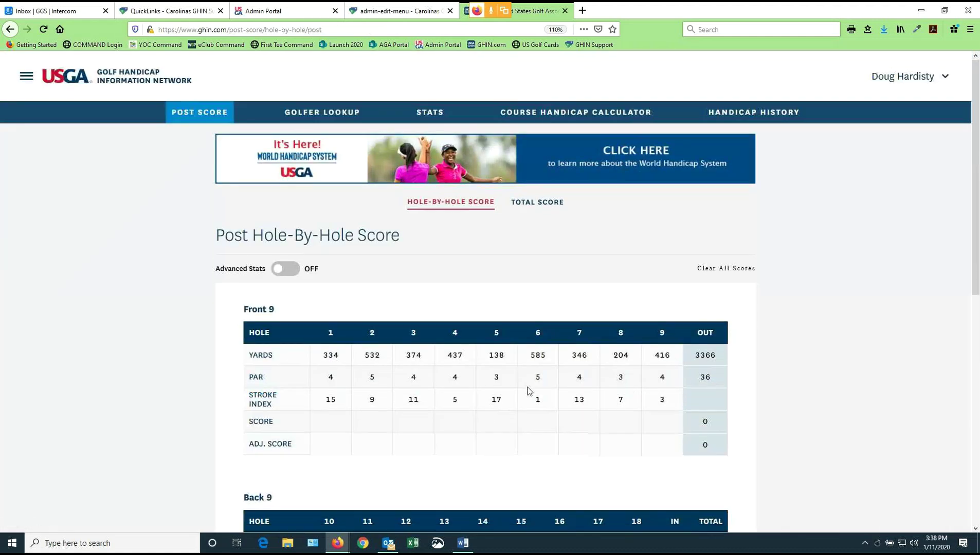
# Enter hole scores 6,4,5,3,5,6,4,8,5 and 7,3,6,4,7,5,6,3,7 for holes 1–18
pyautogui.scroll(-3, 527, 387)
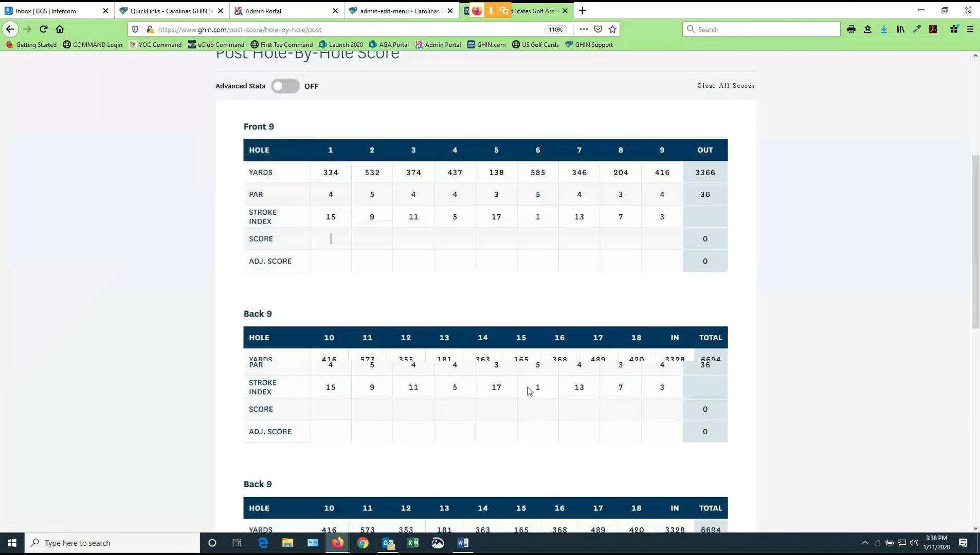
pyautogui.click(338, 241)
pyautogui.write('64535648573647')
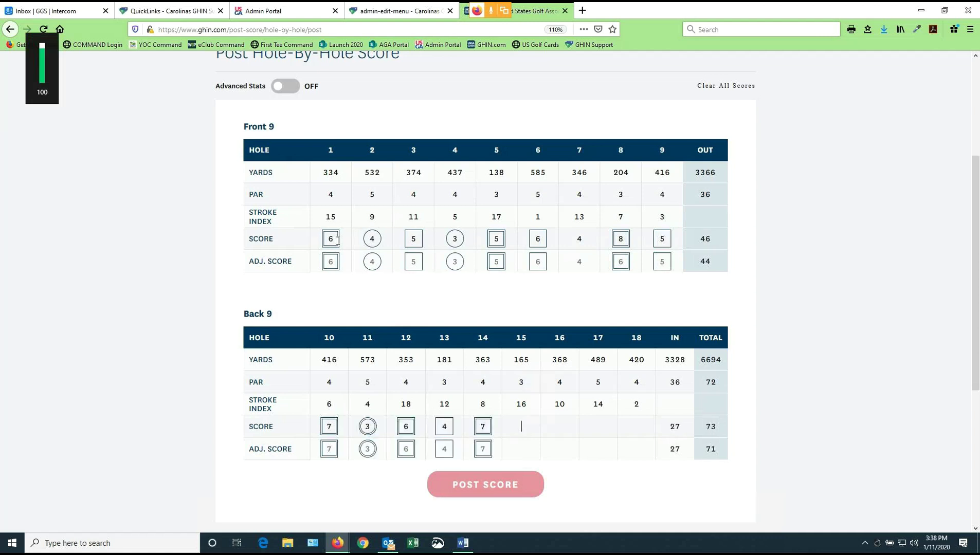
pyautogui.write('5637')
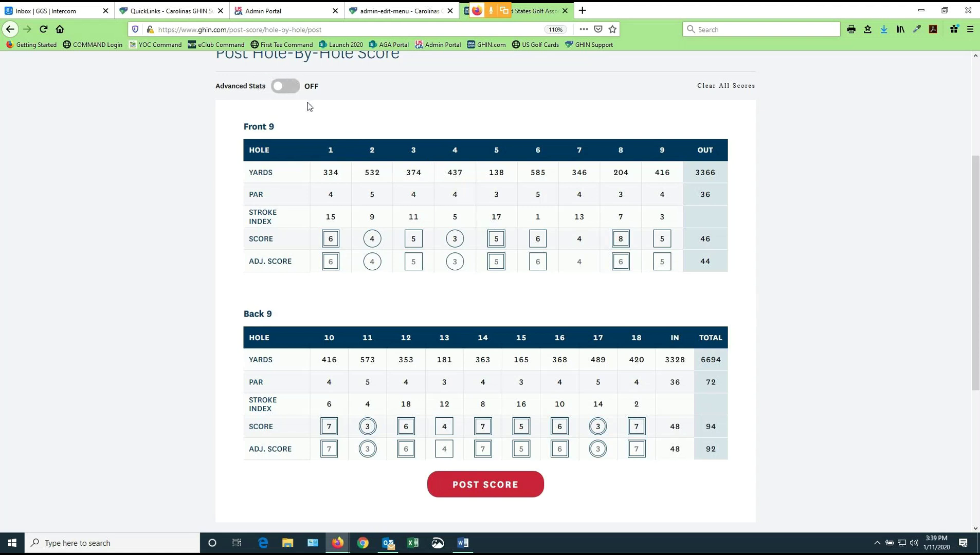
# Turn on advanced stats and record hole 1: 2 putts, green hit, drive missed right
pyautogui.click(280, 91)
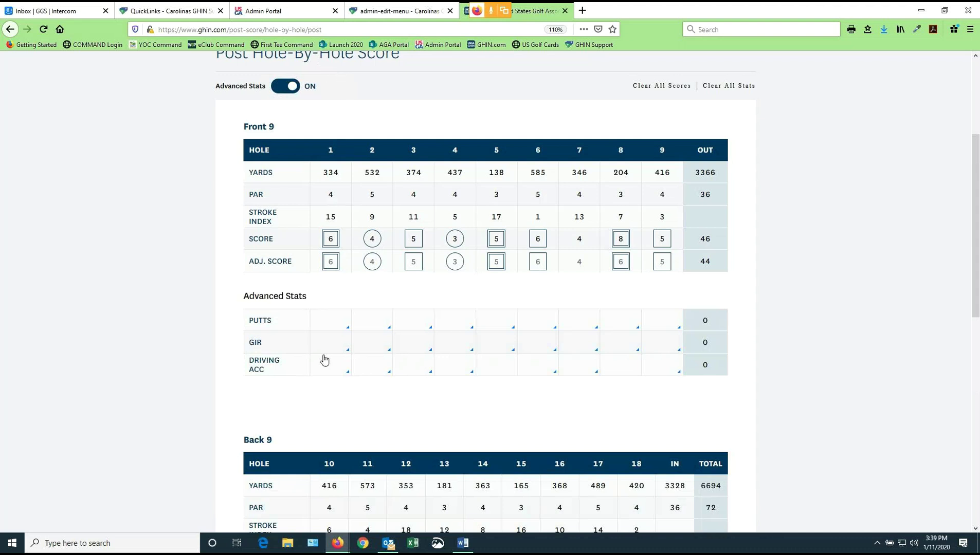
pyautogui.click(343, 326)
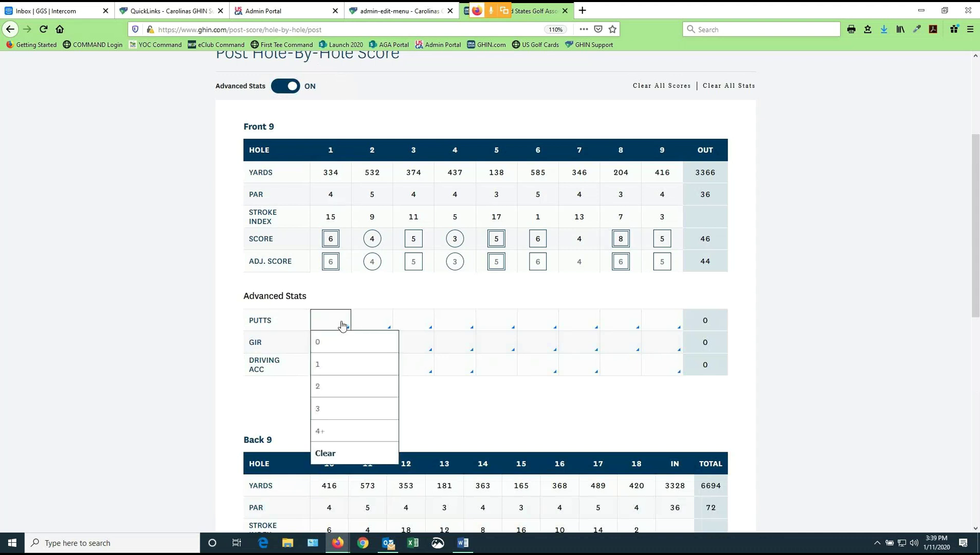
pyautogui.click(323, 387)
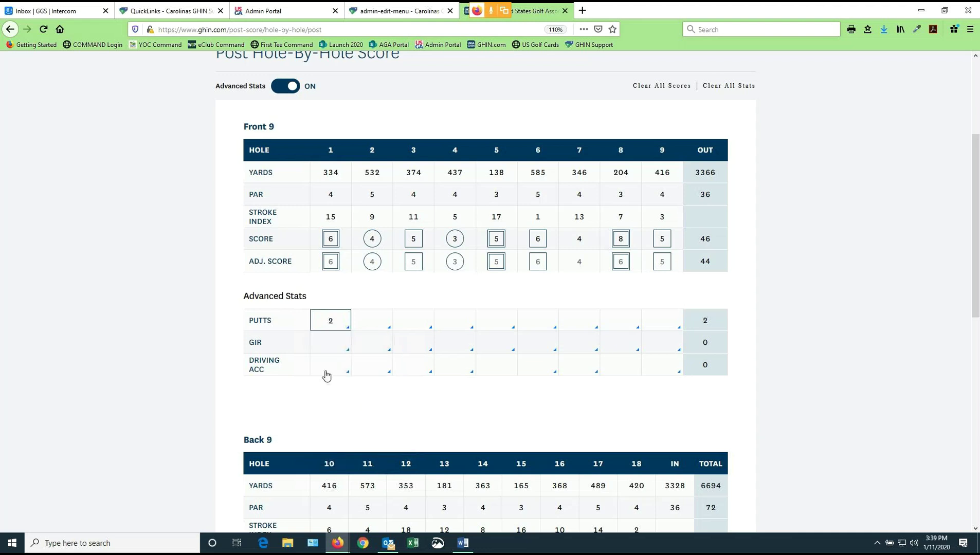
pyautogui.click(340, 348)
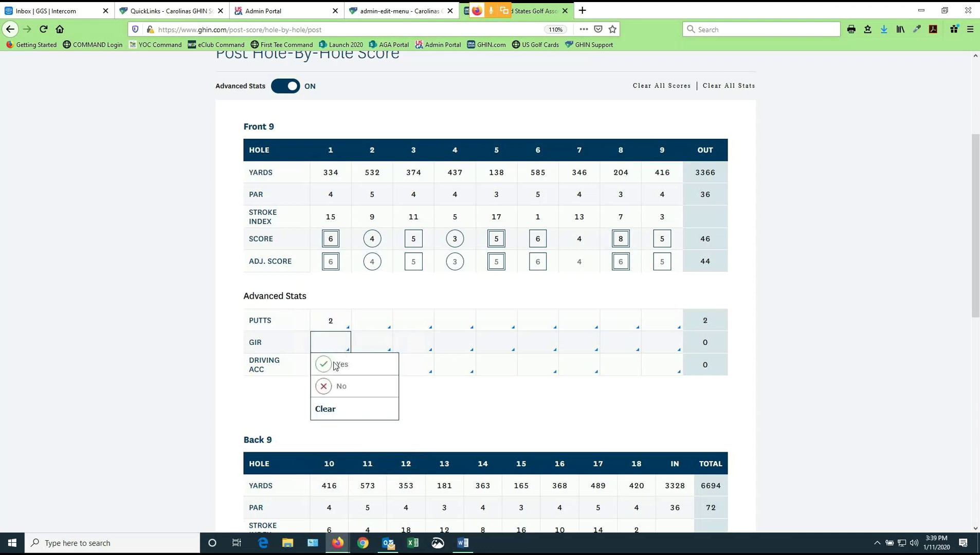
pyautogui.click(338, 364)
pyautogui.click(342, 368)
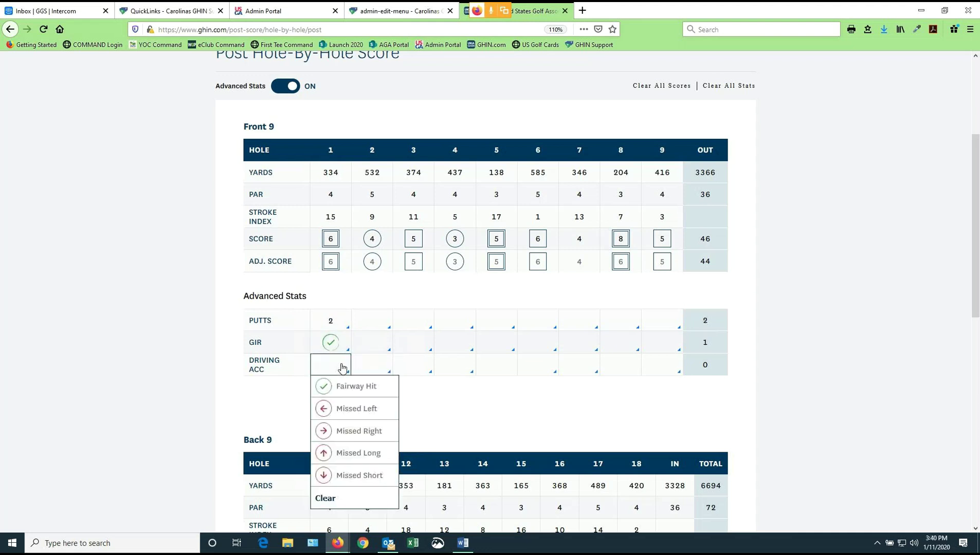
pyautogui.click(349, 432)
# Record hole 2 stats: 1 putt, green in regulation, fairway hit
pyautogui.click(372, 329)
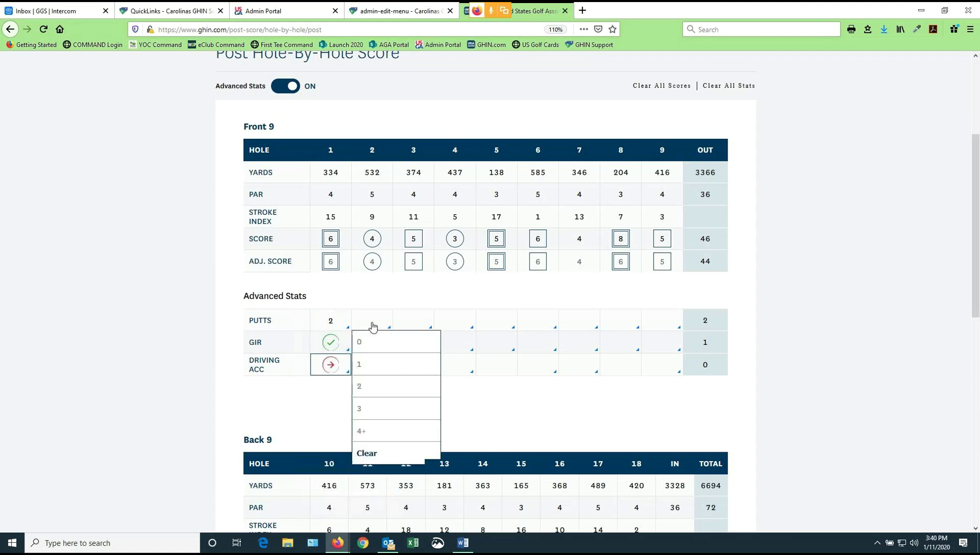
pyautogui.click(375, 364)
pyautogui.click(375, 344)
pyautogui.click(382, 367)
pyautogui.click(383, 369)
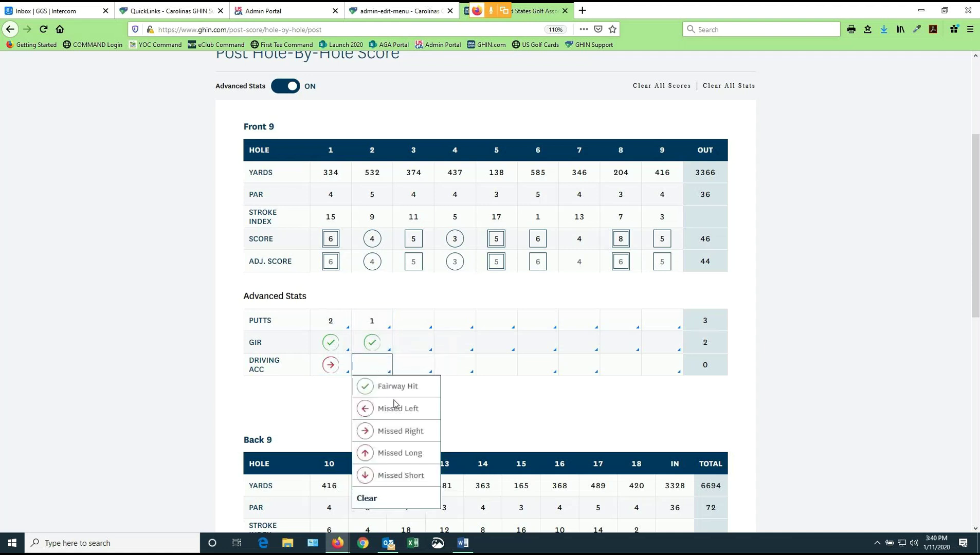
pyautogui.click(394, 388)
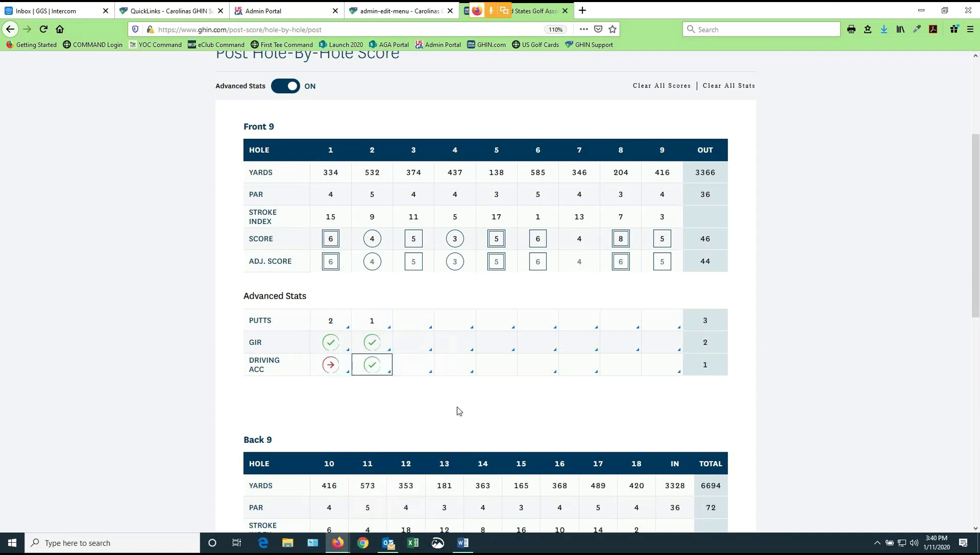
# Record hole 3 stats: 2 putts, green missed, drive missed long
pyautogui.click(416, 329)
pyautogui.click(417, 387)
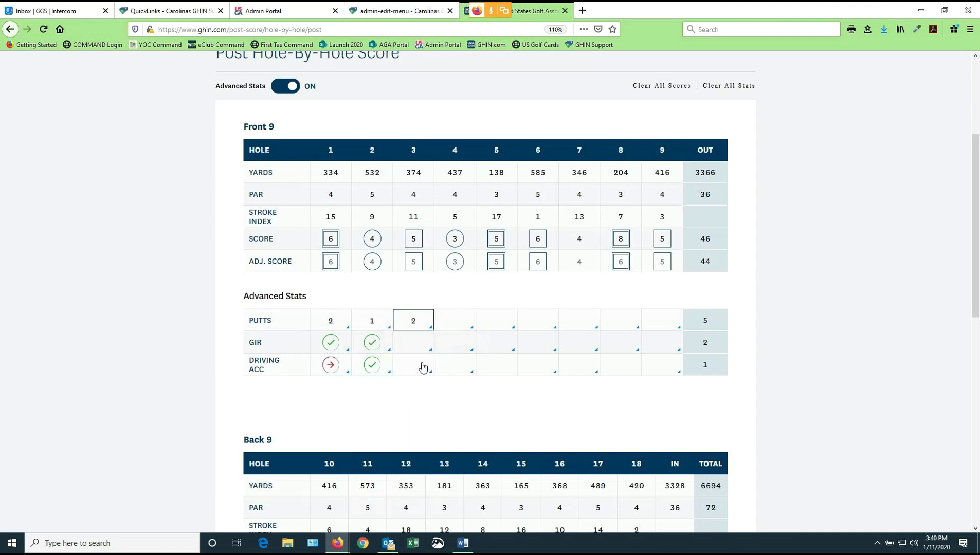
pyautogui.click(421, 343)
pyautogui.click(424, 387)
pyautogui.click(427, 372)
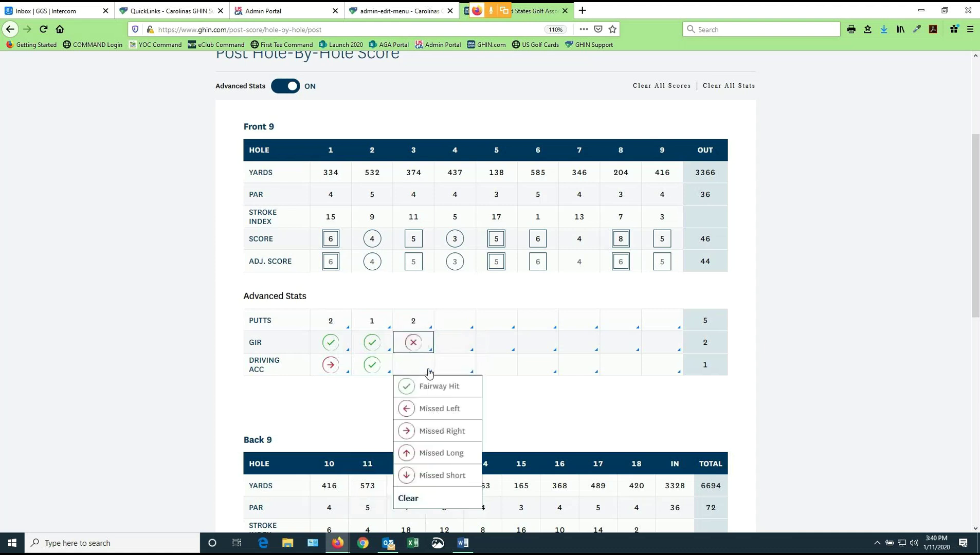
pyautogui.click(433, 453)
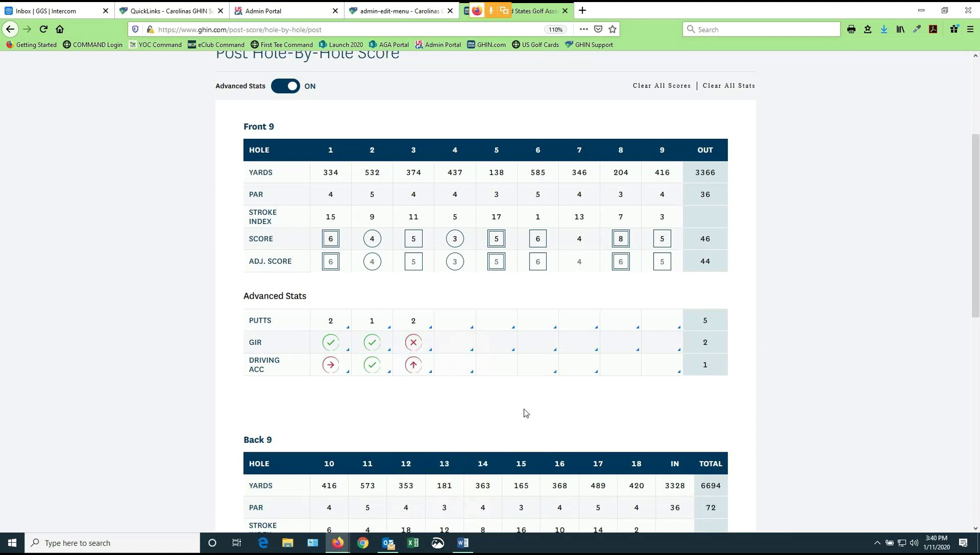
pyautogui.scroll(-4, 526, 413)
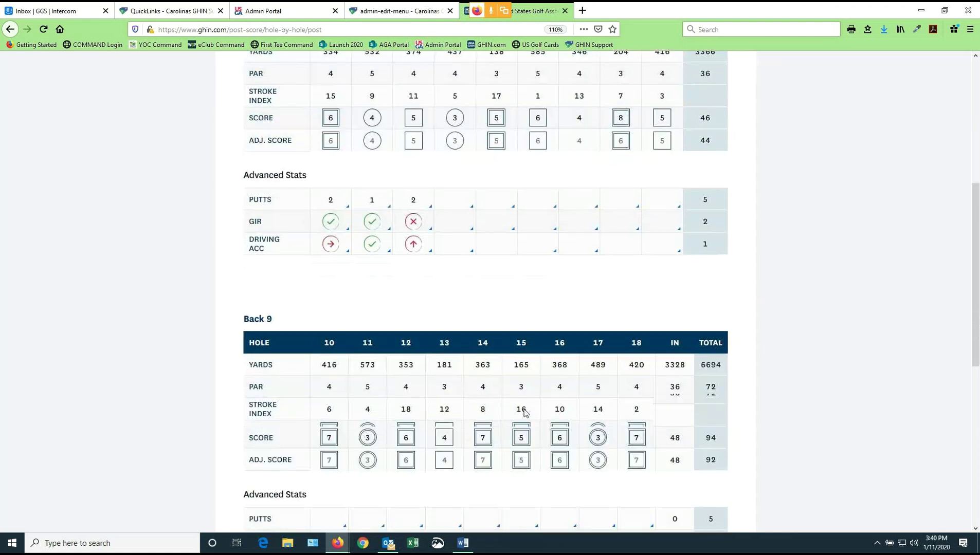
pyautogui.scroll(-3, 525, 414)
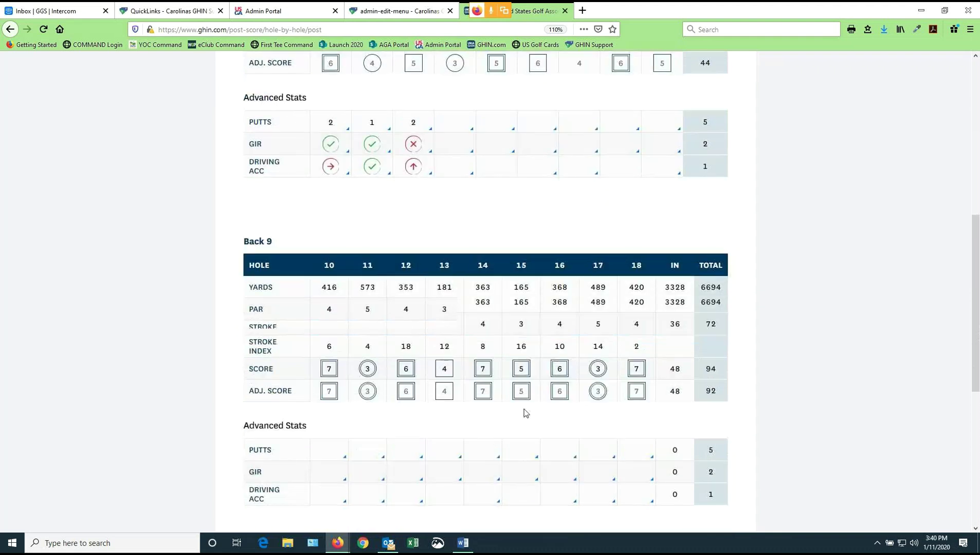
pyautogui.scroll(-3, 526, 414)
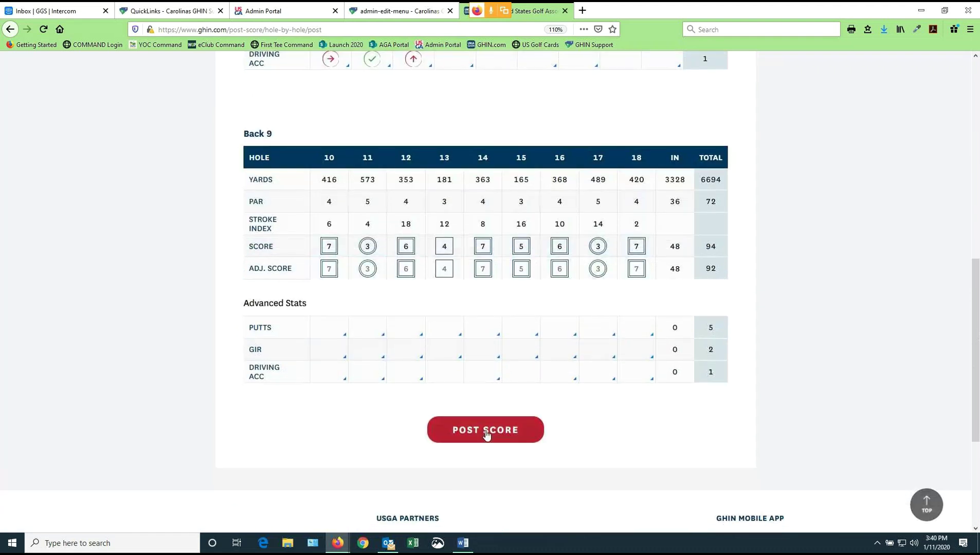
# Post the scorecard with POST ANYWAY, then scroll the Round Summary charts and back up
pyautogui.click(485, 432)
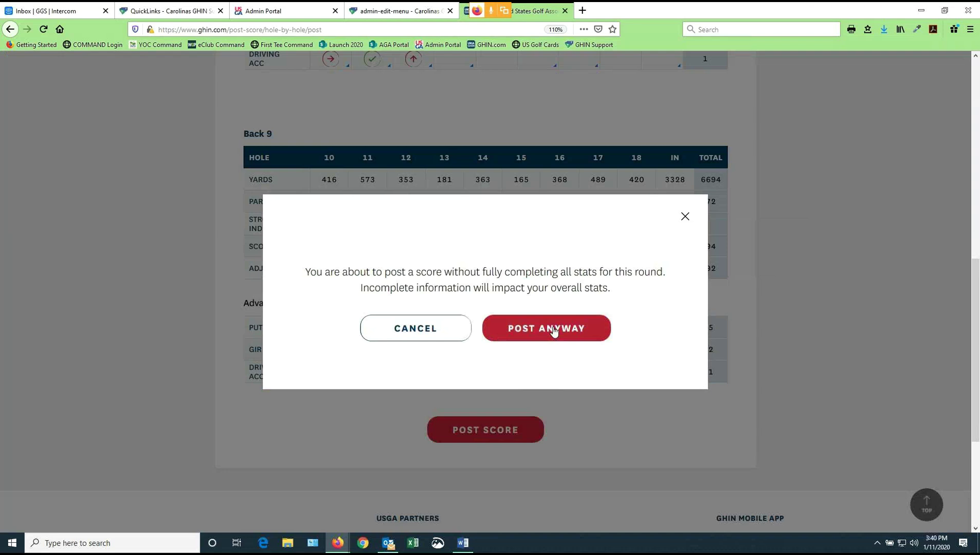
pyautogui.click(555, 330)
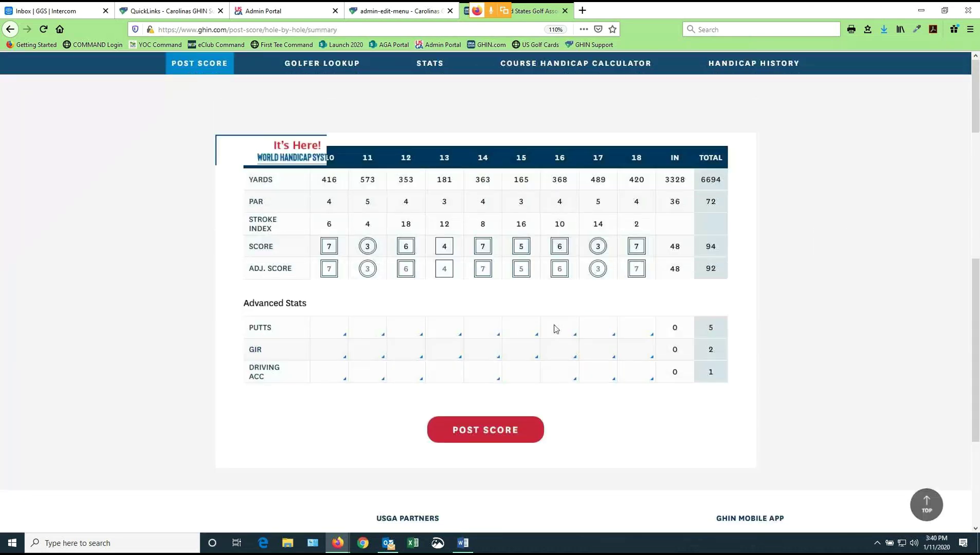
pyautogui.scroll(-1, 764, 281)
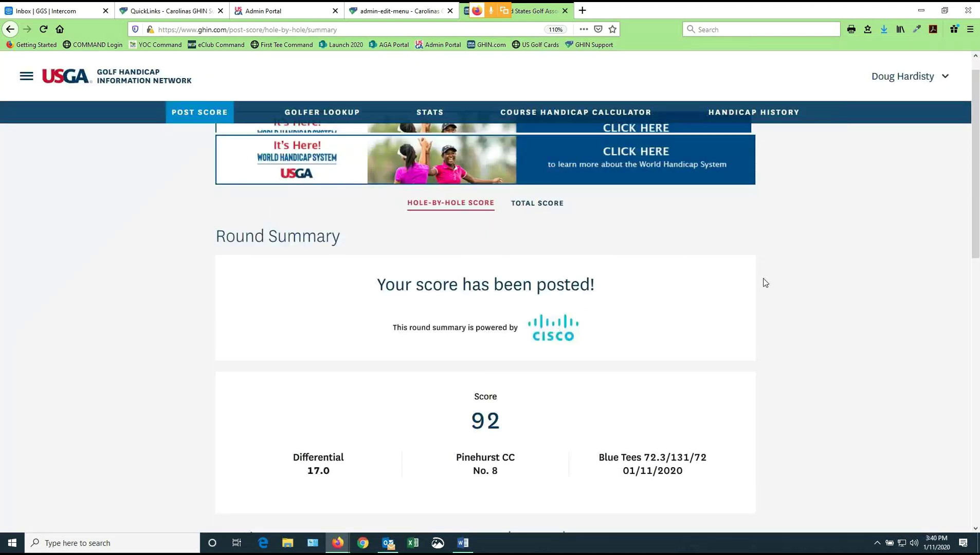
pyautogui.scroll(-2, 520, 281)
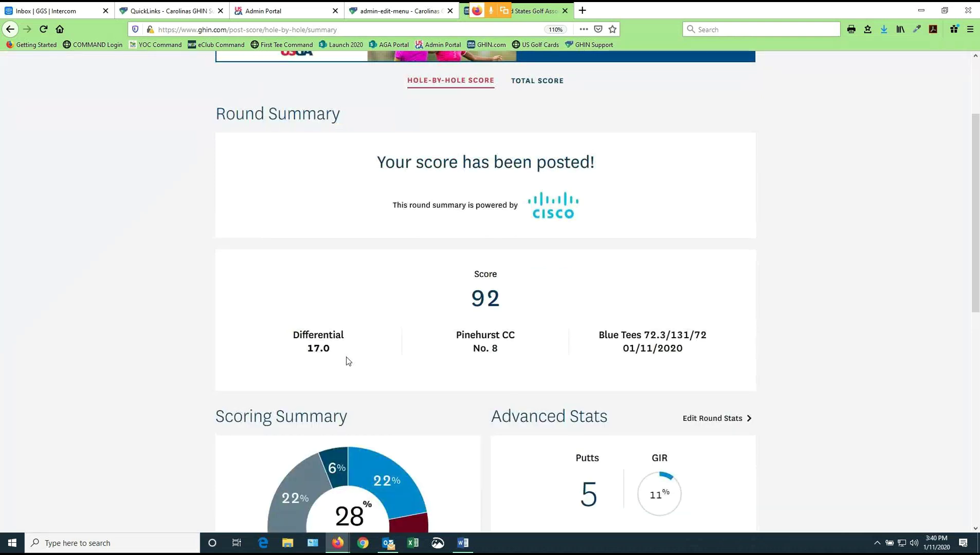
pyautogui.scroll(-1, 347, 361)
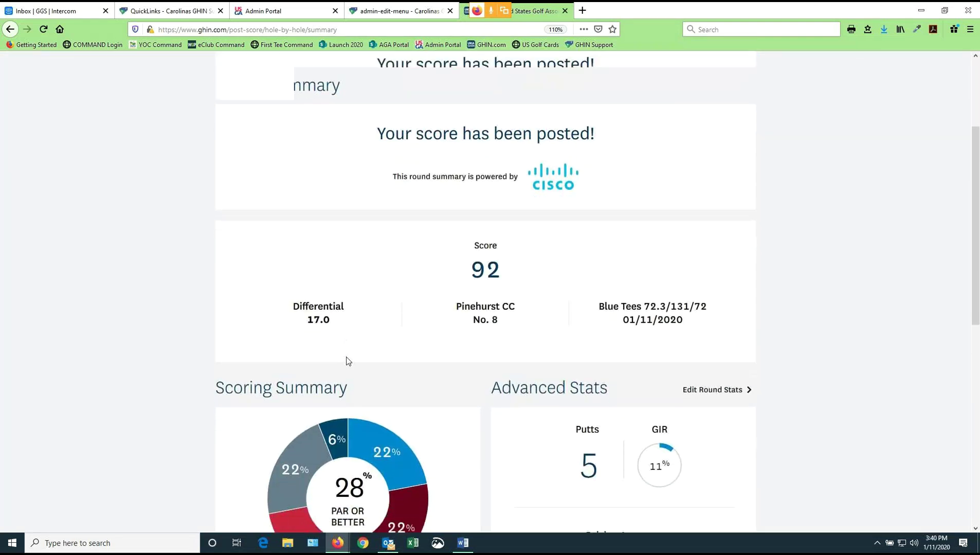
pyautogui.scroll(-5, 347, 360)
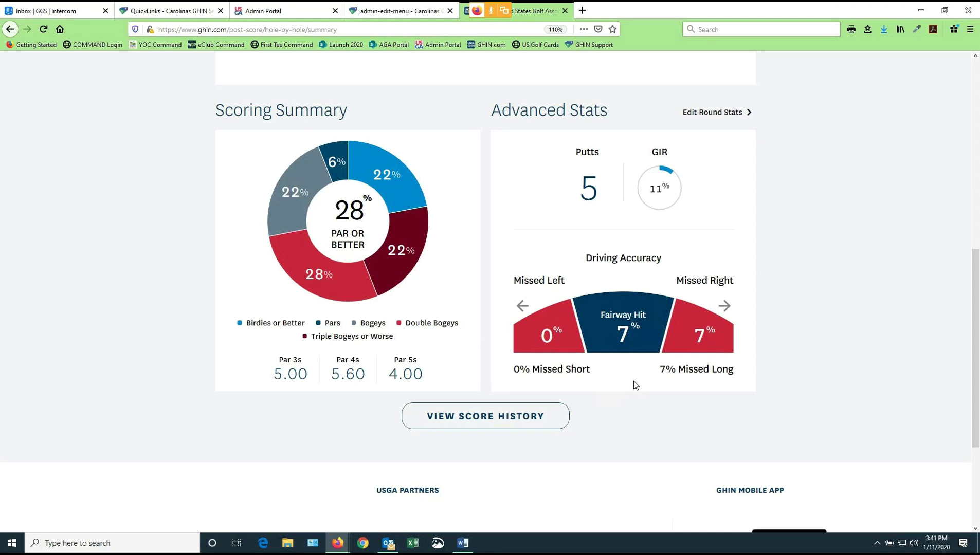
pyautogui.scroll(3, 636, 385)
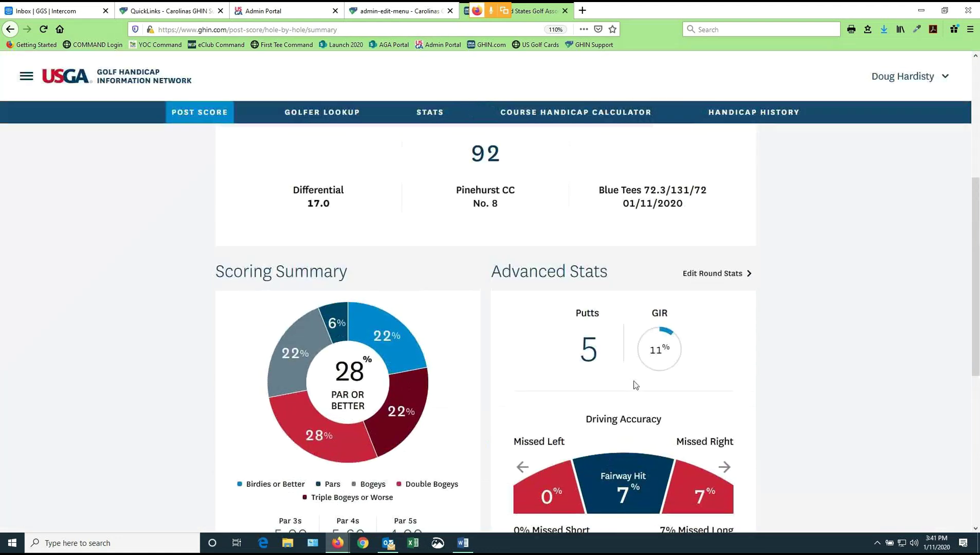
pyautogui.scroll(4, 636, 386)
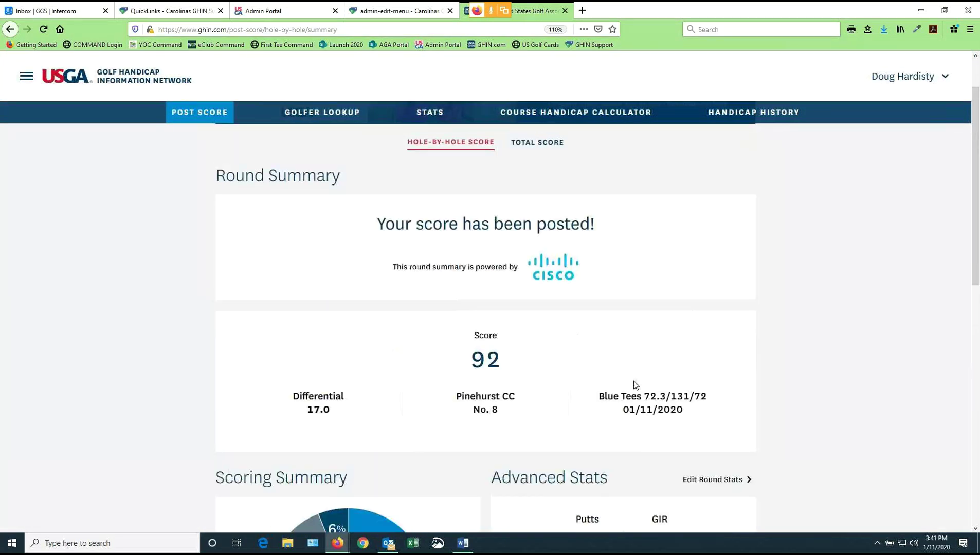
pyautogui.scroll(1, 636, 385)
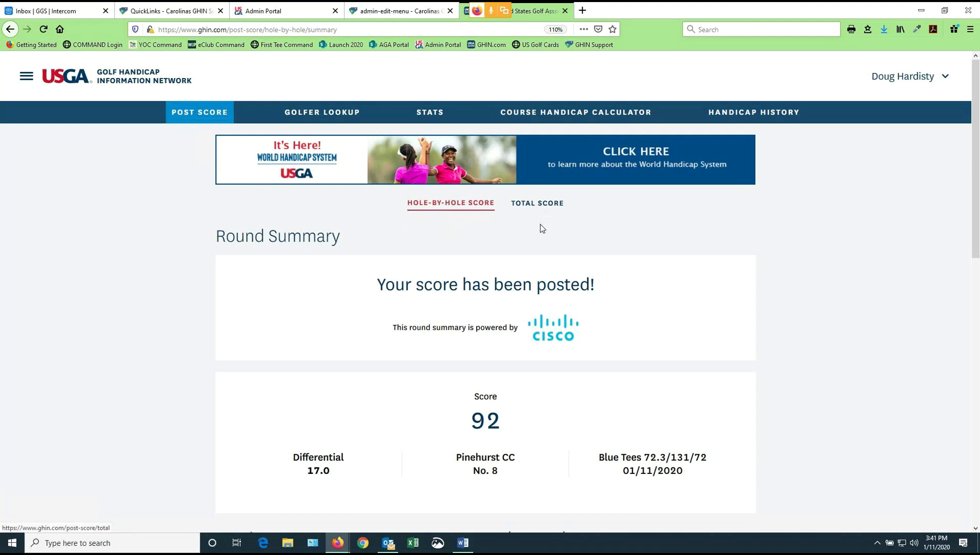
# Open Golfer Lookup from the nav bar and switch to the My Clubs tab
pyautogui.click(332, 117)
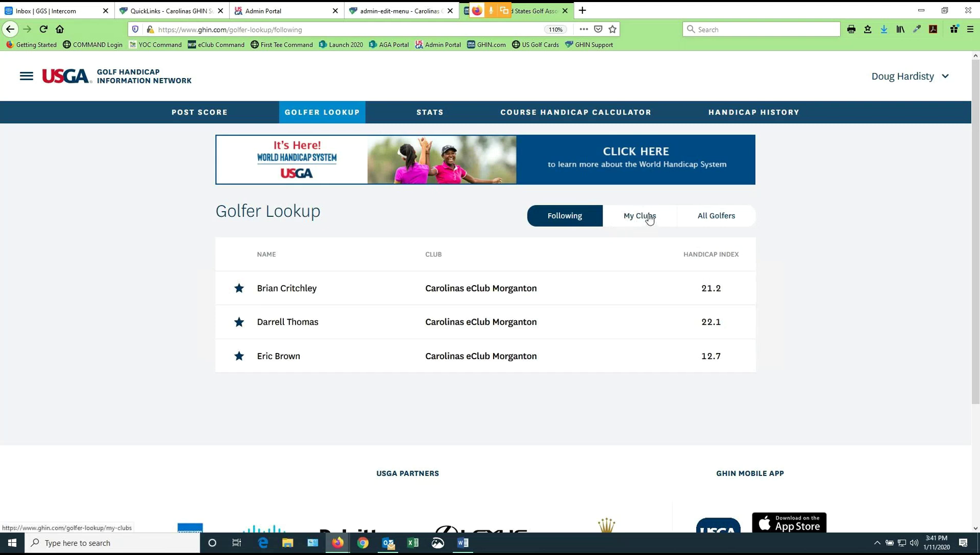
pyautogui.click(649, 220)
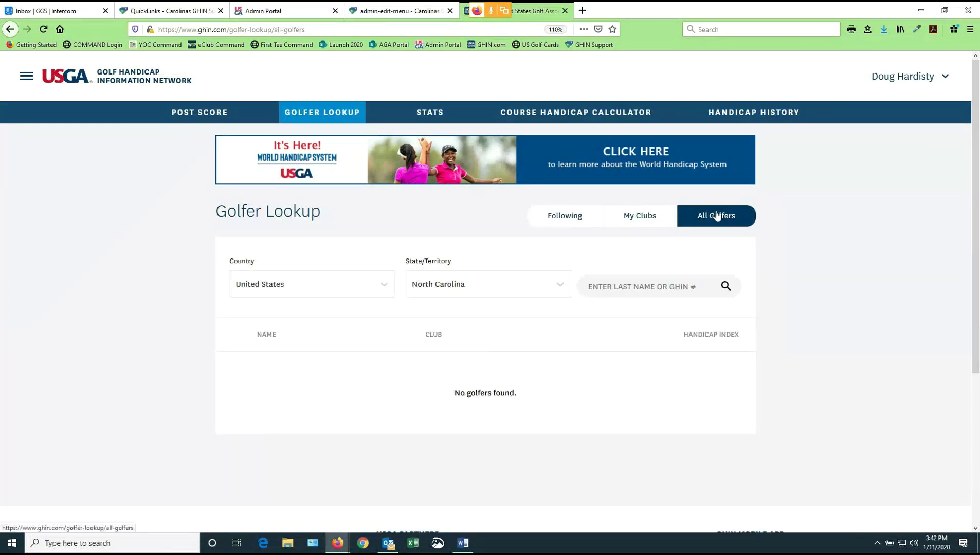
# Follow the Carolinas eClub Morganton golfer with a 22.4 Handicap Index from the My Clubs list
pyautogui.click(644, 217)
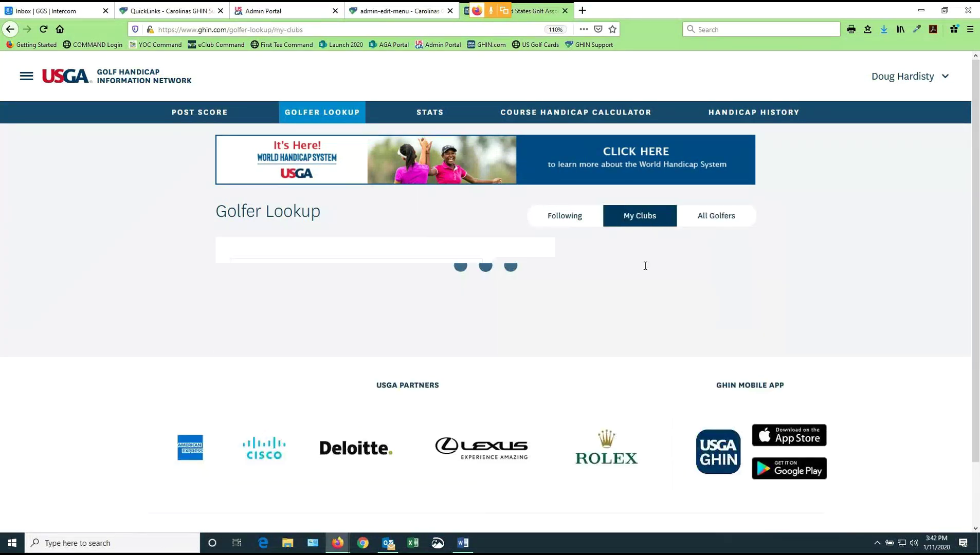
pyautogui.scroll(-2, 607, 337)
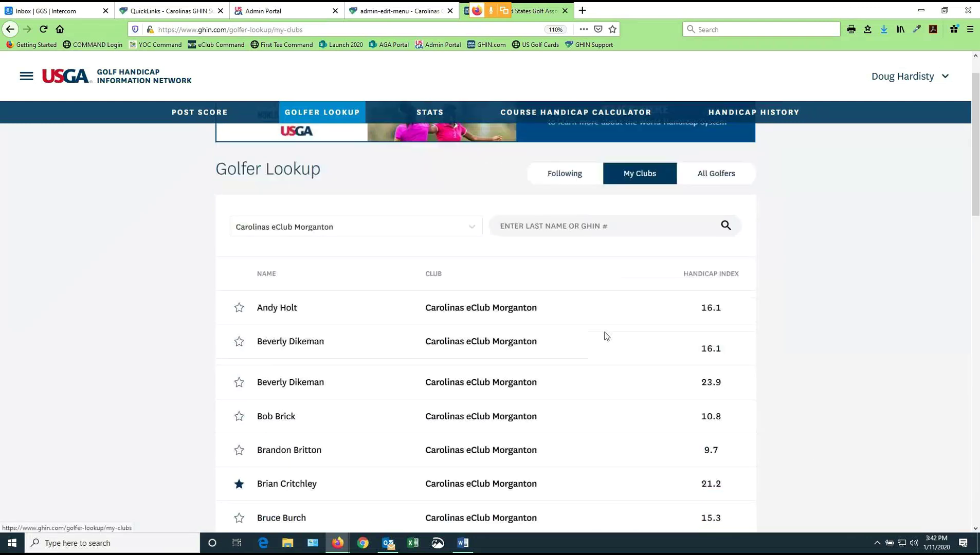
pyautogui.scroll(-5, 606, 336)
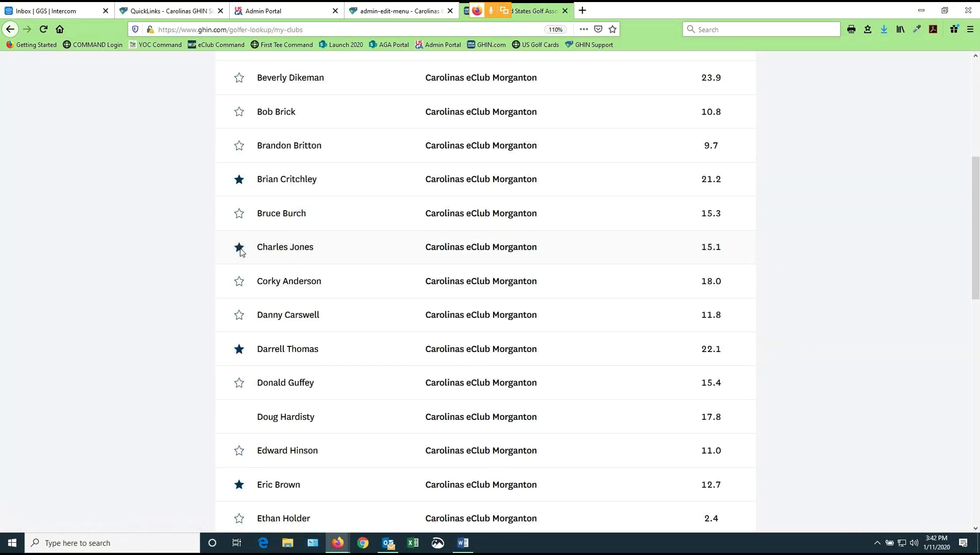
pyautogui.scroll(-1, 387, 343)
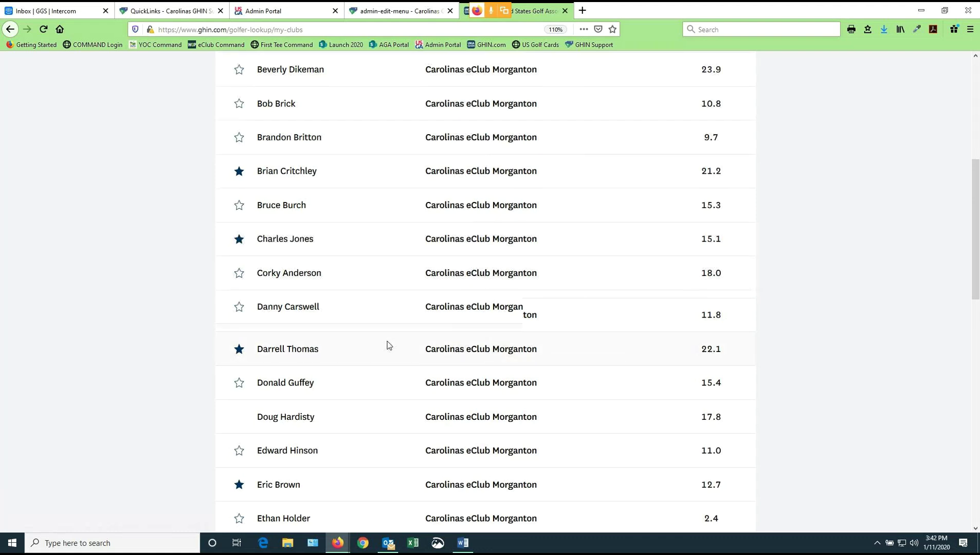
pyautogui.scroll(-3, 389, 345)
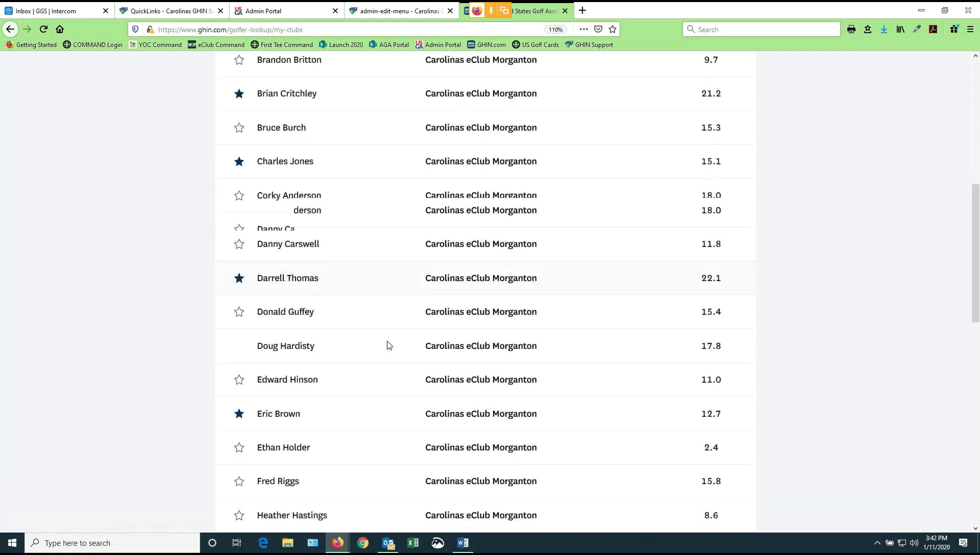
pyautogui.scroll(-5, 236, 346)
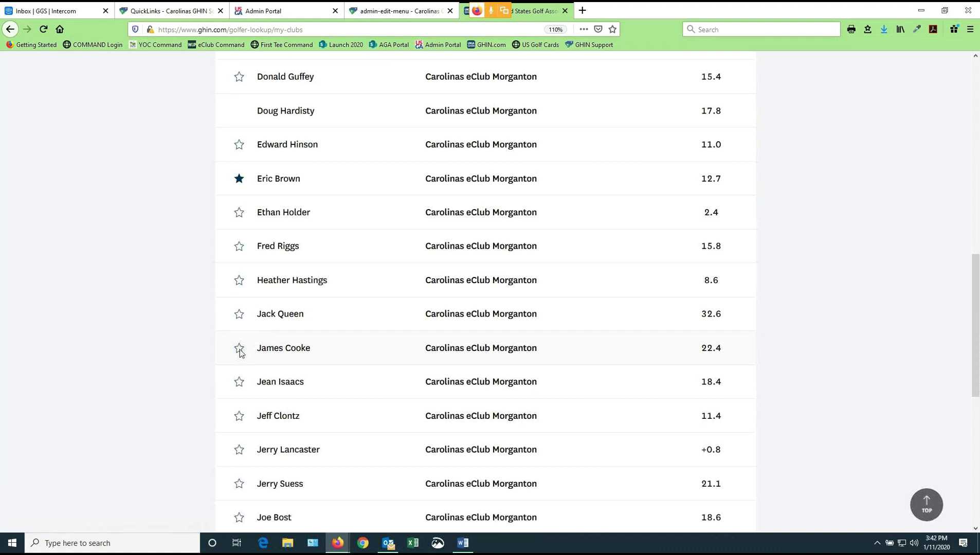
pyautogui.click(239, 349)
# Show the Following list with the five followed golfers, indexes 12.7–22.4
pyautogui.scroll(5, 594, 402)
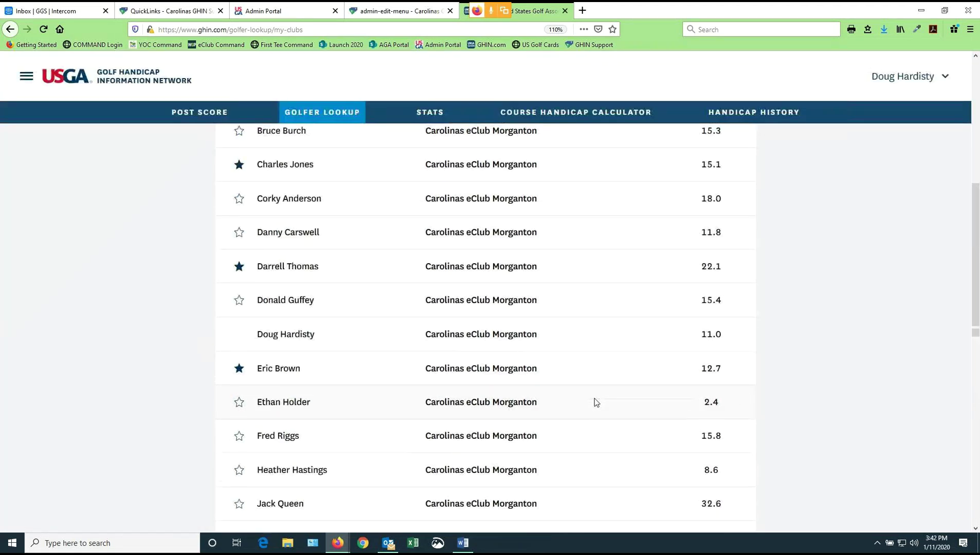
pyautogui.scroll(3, 596, 402)
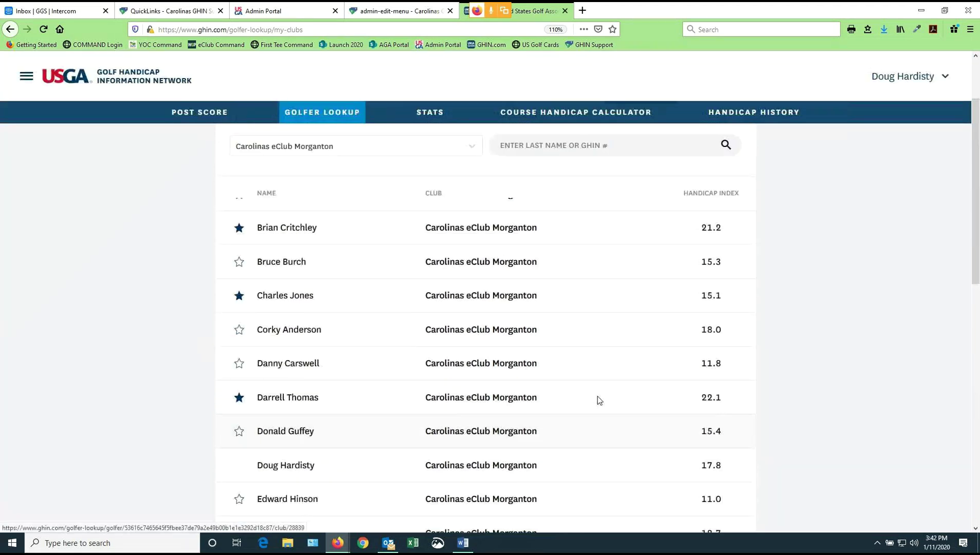
pyautogui.scroll(2, 598, 396)
pyautogui.click(562, 155)
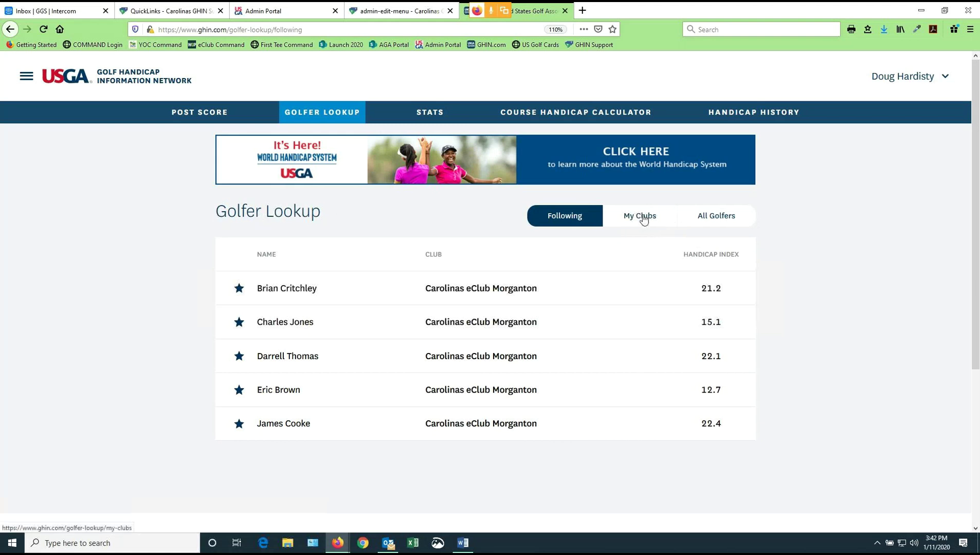
# Open the followed golfer's profile and browse their 18.0 index and revision scores table
pyautogui.click(642, 216)
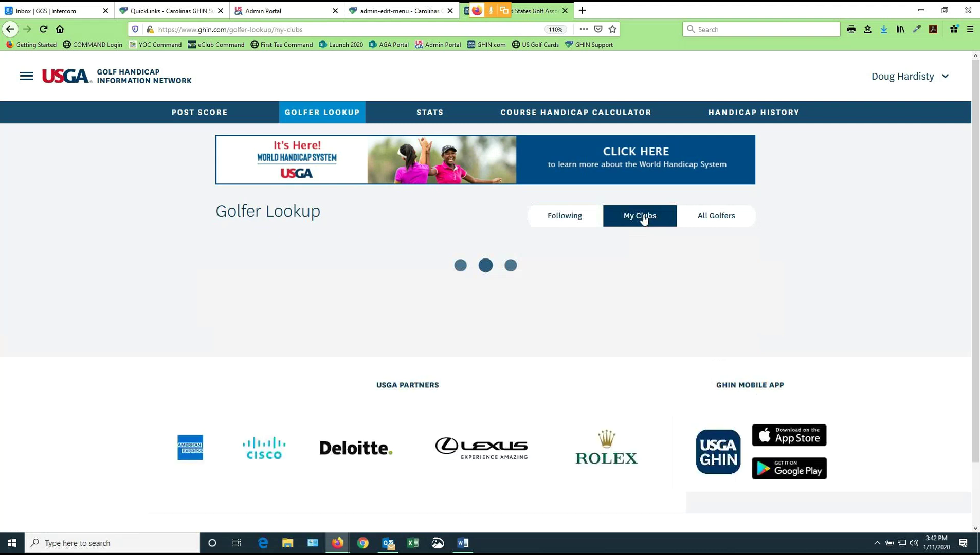
pyautogui.scroll(-1, 633, 325)
pyautogui.scroll(-5, 617, 329)
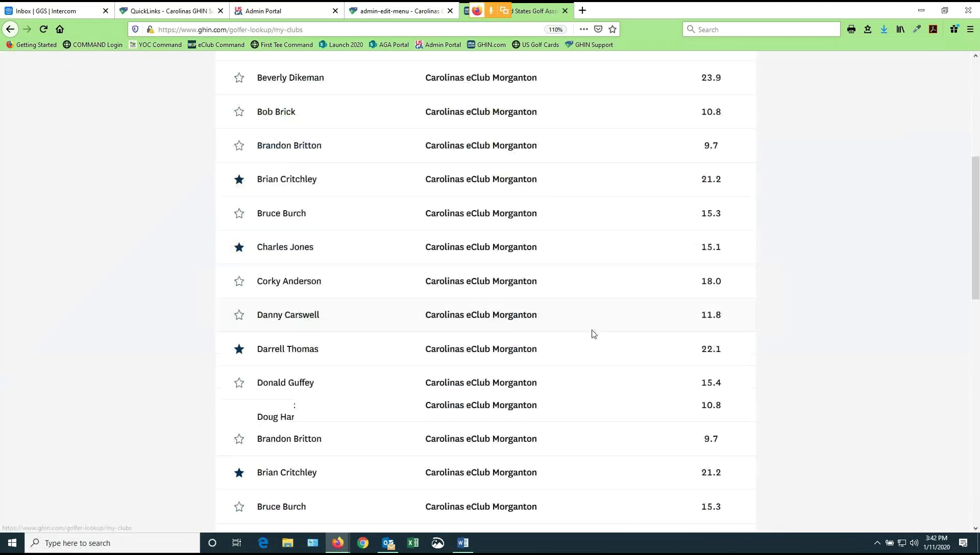
pyautogui.click(319, 283)
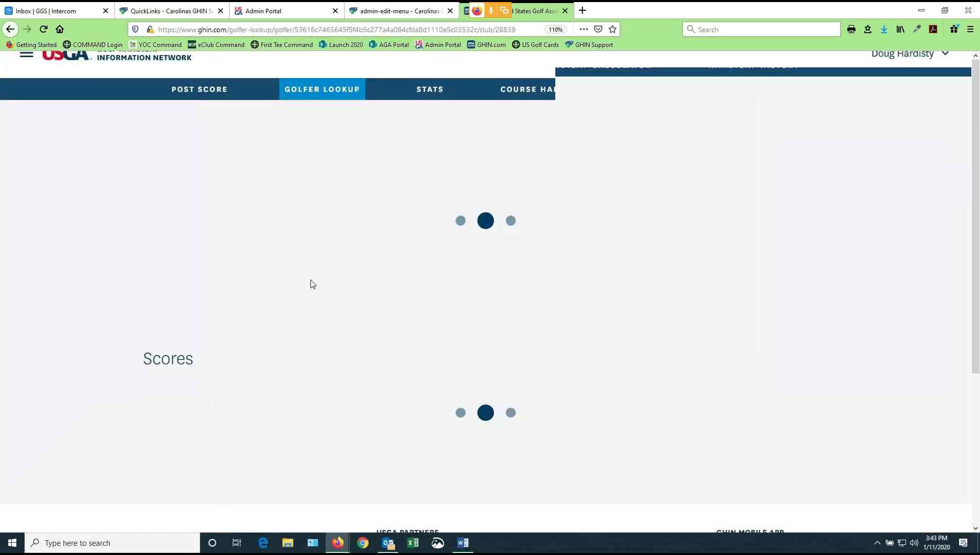
pyautogui.scroll(-3, 548, 288)
pyautogui.scroll(1, 548, 290)
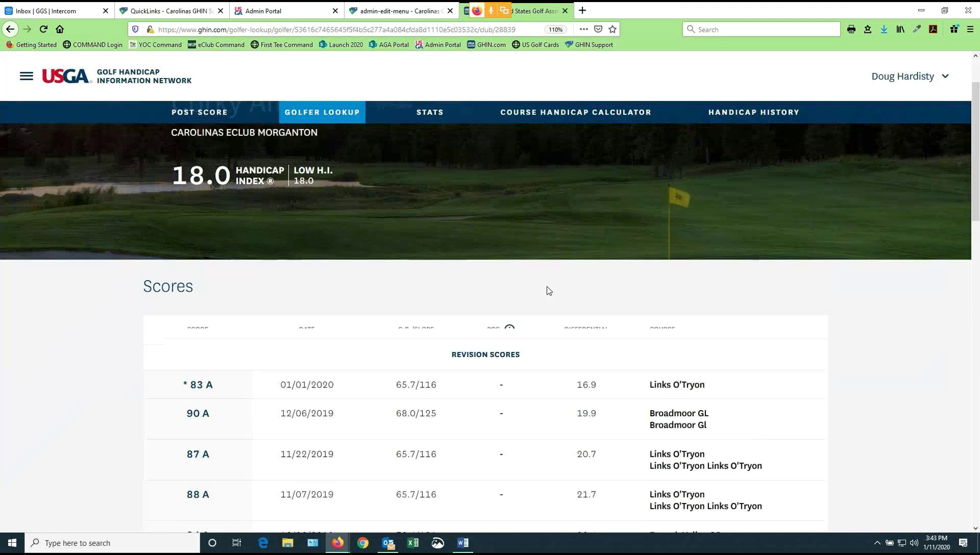
pyautogui.scroll(2, 549, 290)
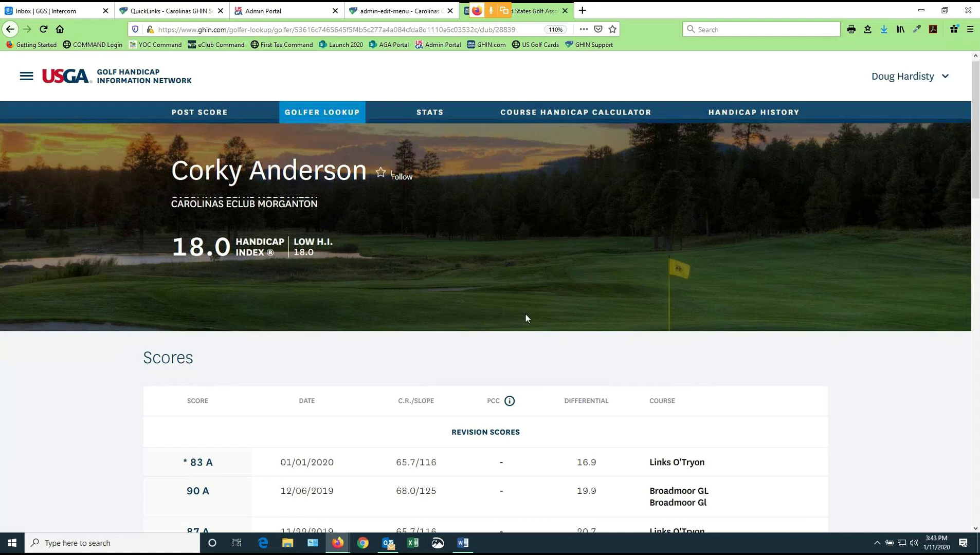
pyautogui.scroll(-2, 525, 316)
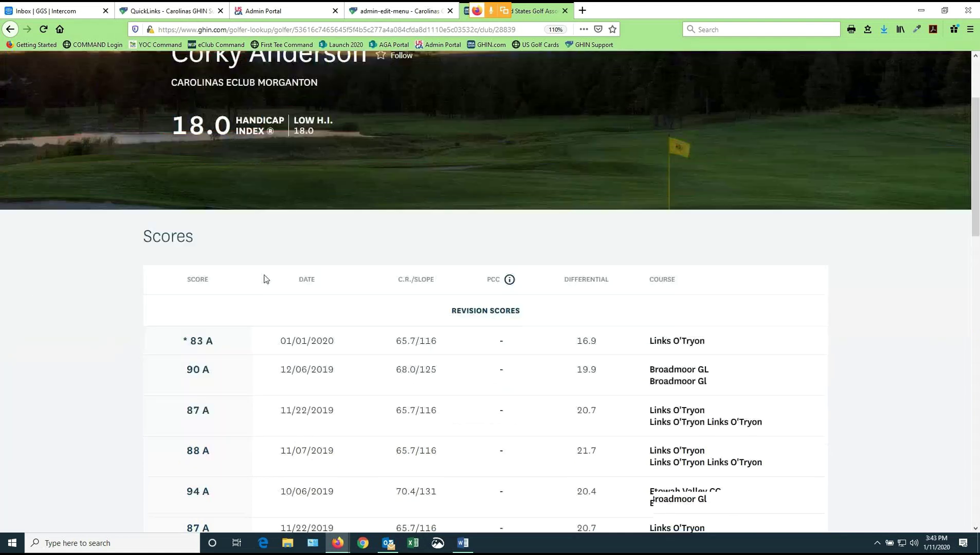
pyautogui.scroll(2, 602, 407)
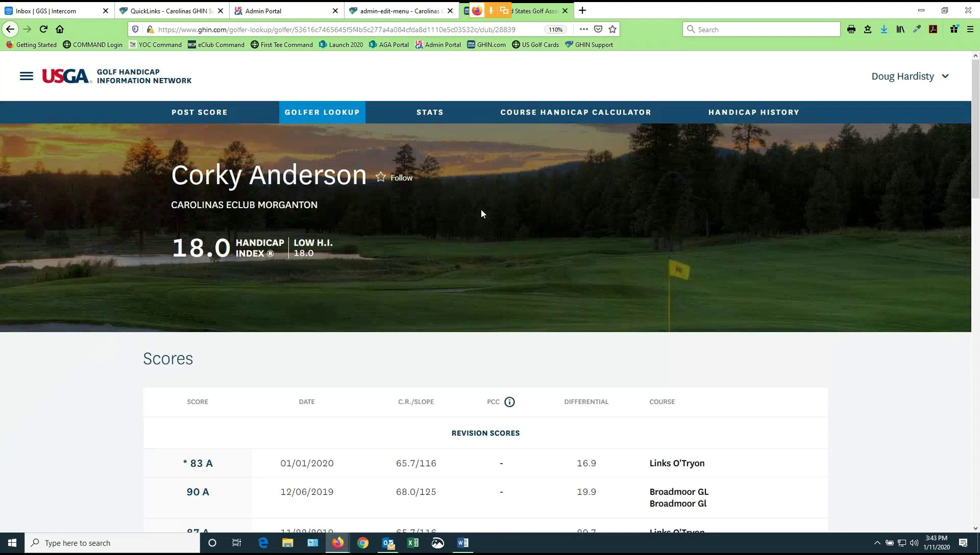
# Go to your own score history on the Stats page
pyautogui.click(214, 114)
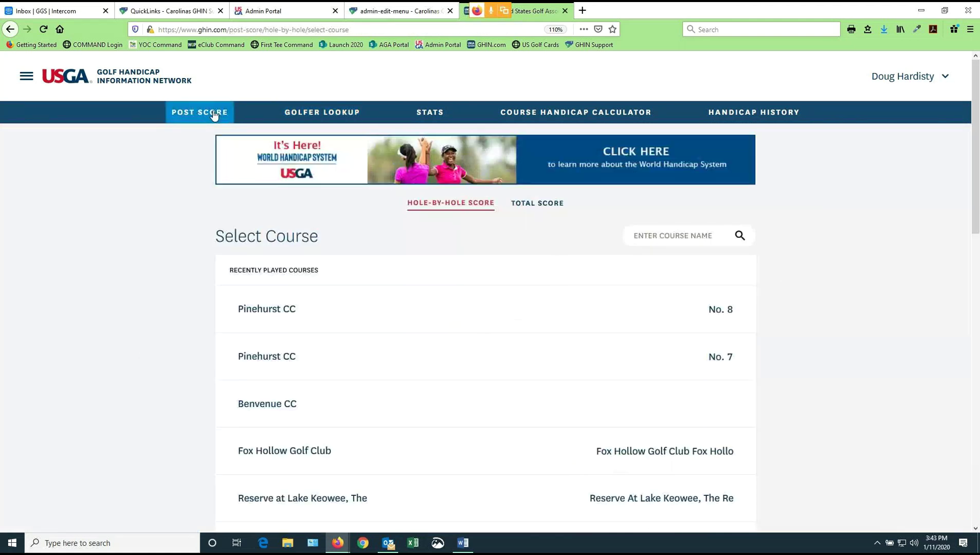
pyautogui.click(333, 112)
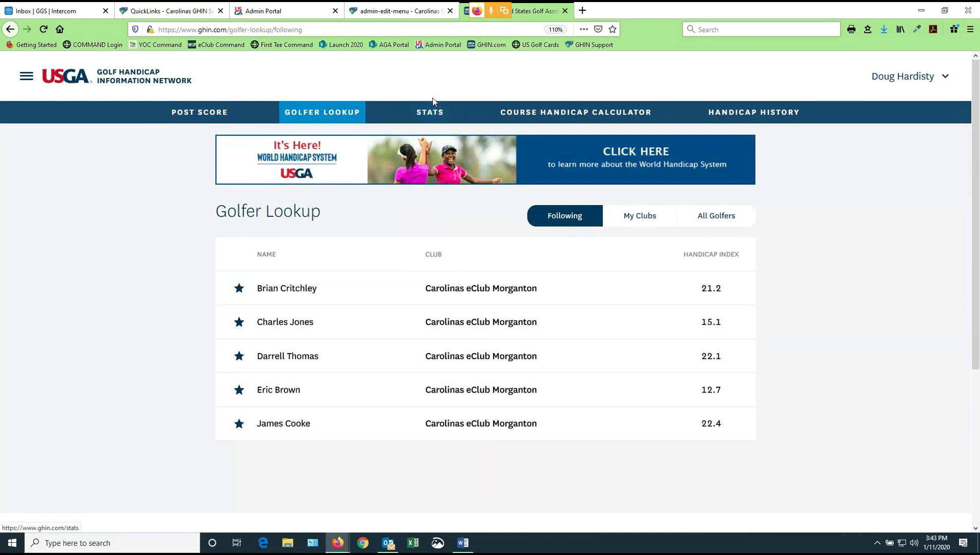
pyautogui.click(431, 115)
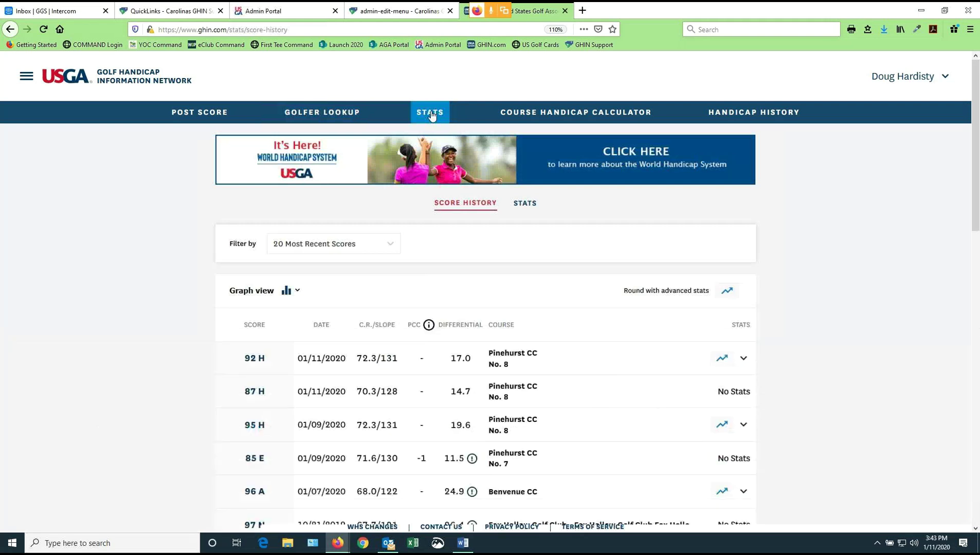
pyautogui.scroll(-2, 541, 300)
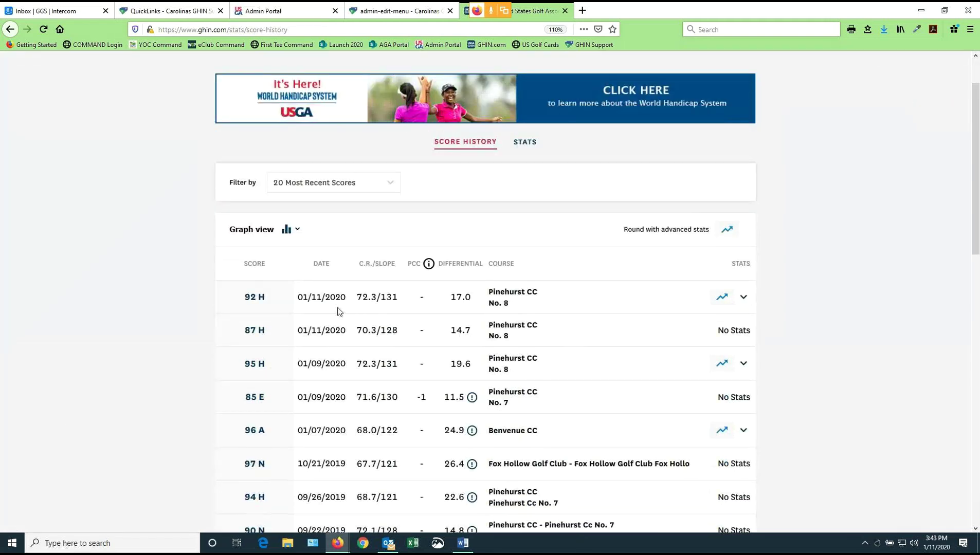
# Filter score history by 2020 Scores, then Past 12 Months, then Revision Scores
pyautogui.click(391, 183)
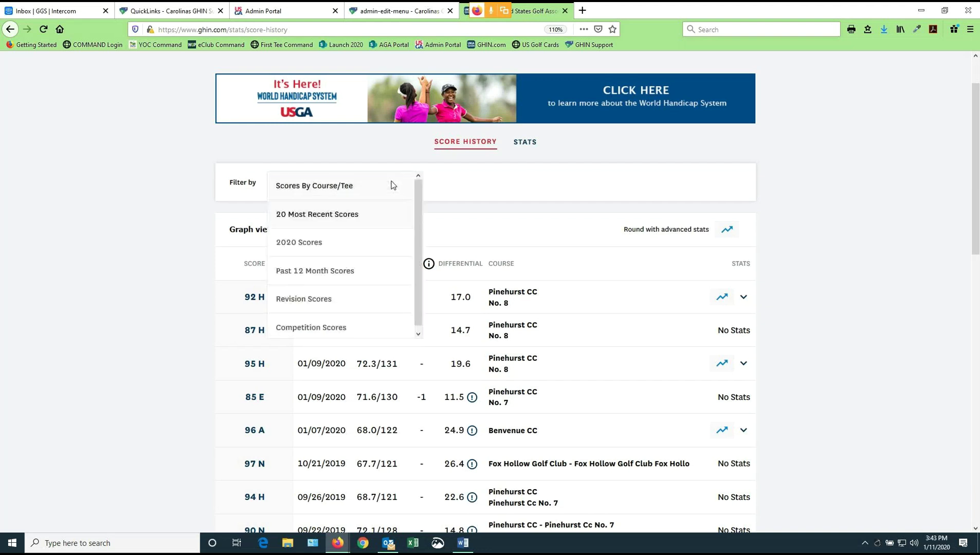
pyautogui.click(308, 244)
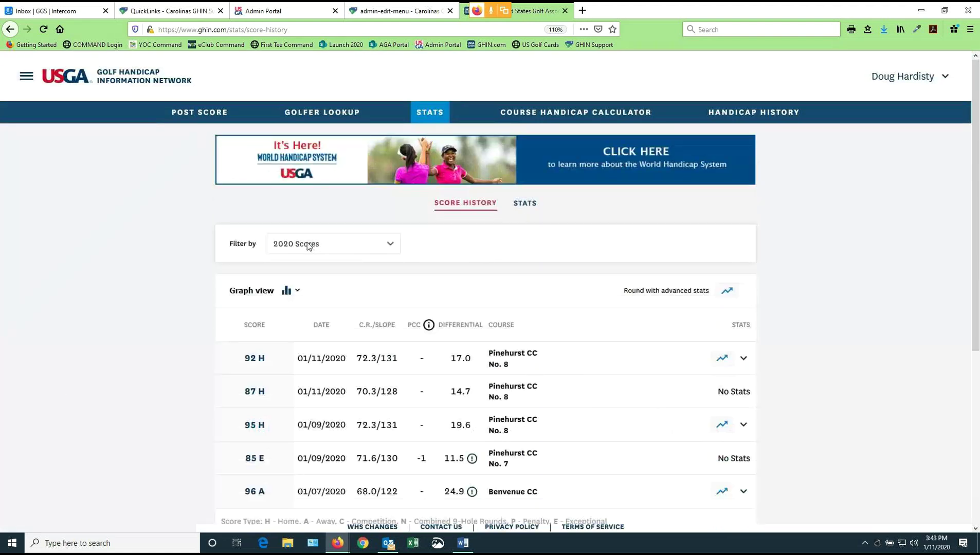
pyautogui.click(389, 245)
pyautogui.click(334, 332)
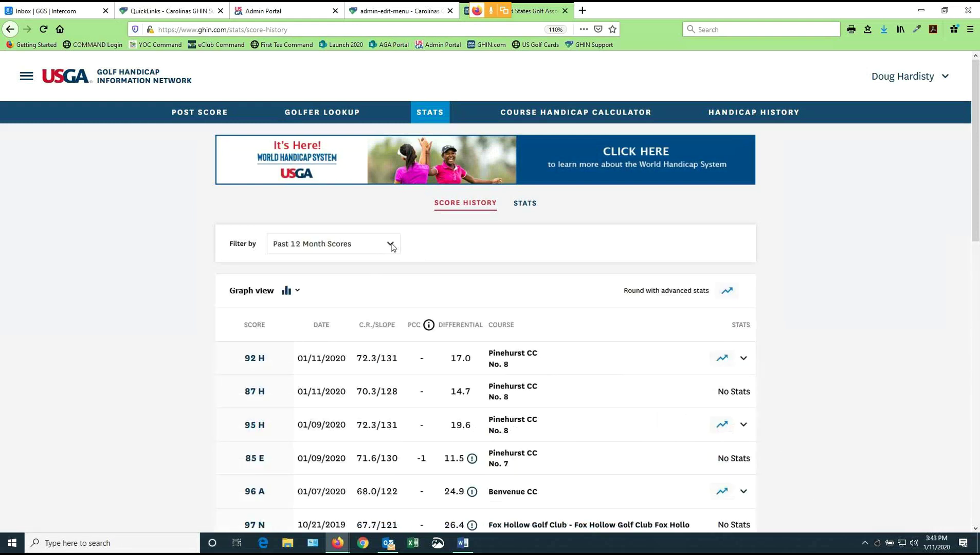
pyautogui.click(390, 245)
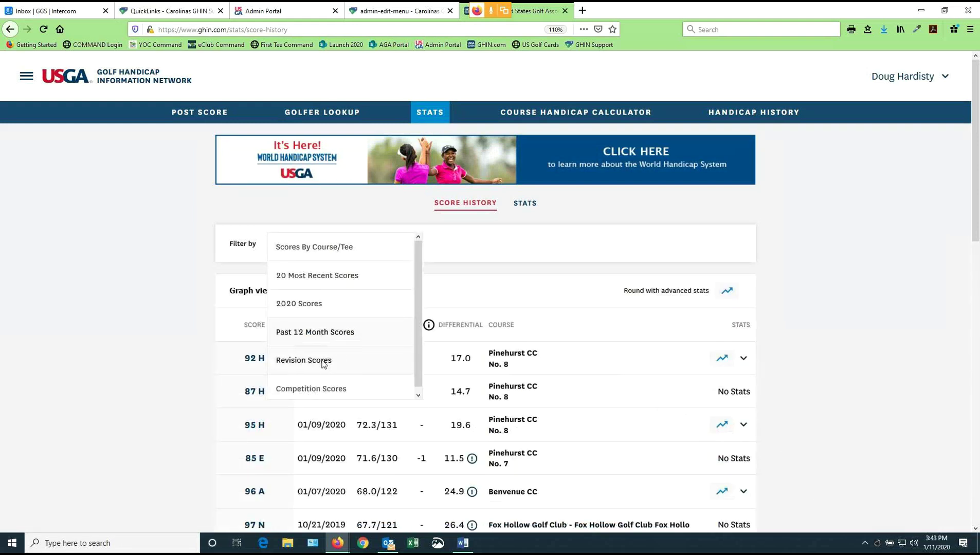
pyautogui.click(324, 362)
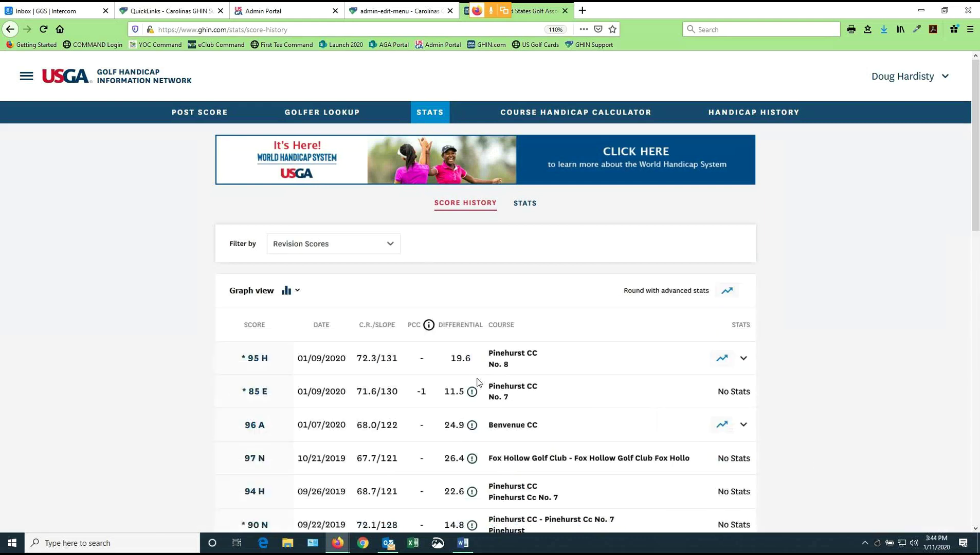
pyautogui.scroll(-1, 477, 383)
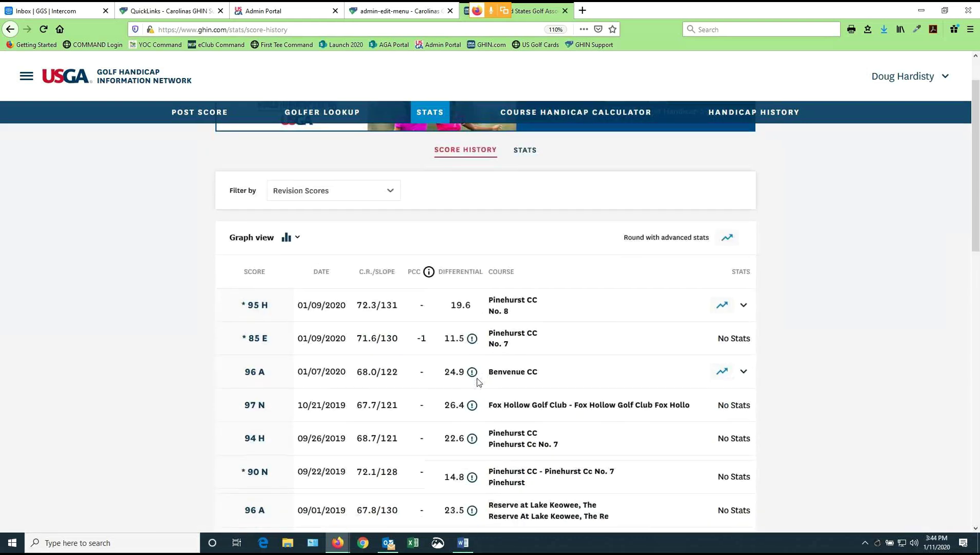
pyautogui.scroll(-5, 478, 382)
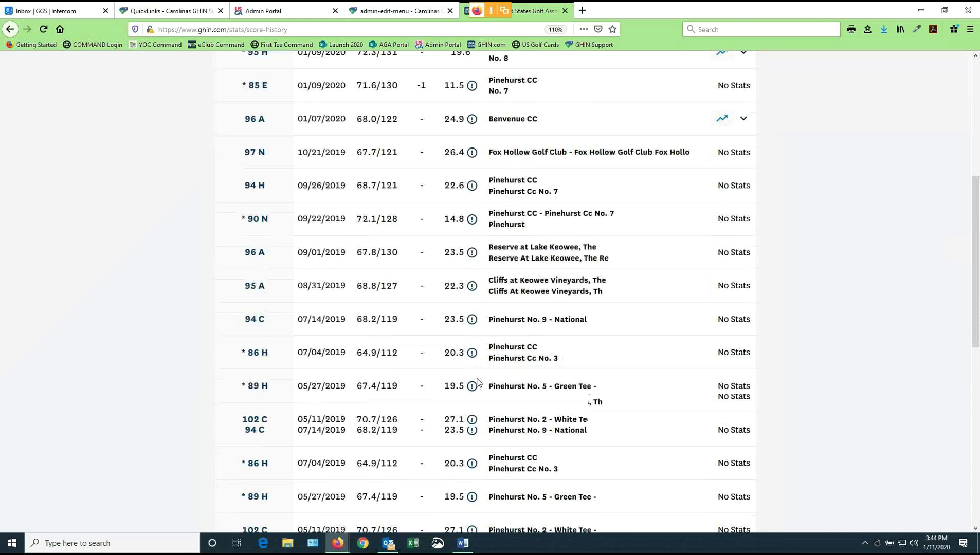
pyautogui.scroll(-3, 478, 382)
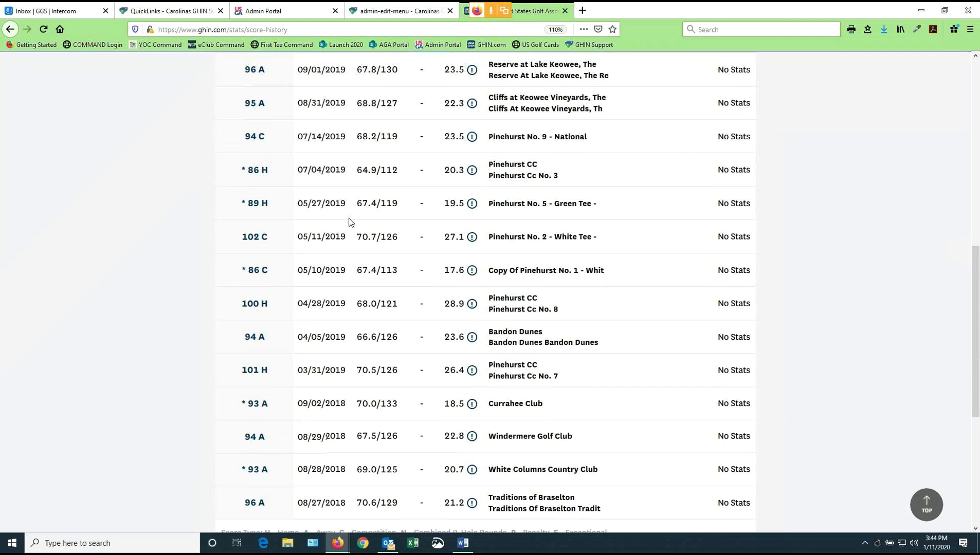
pyautogui.scroll(4, 349, 222)
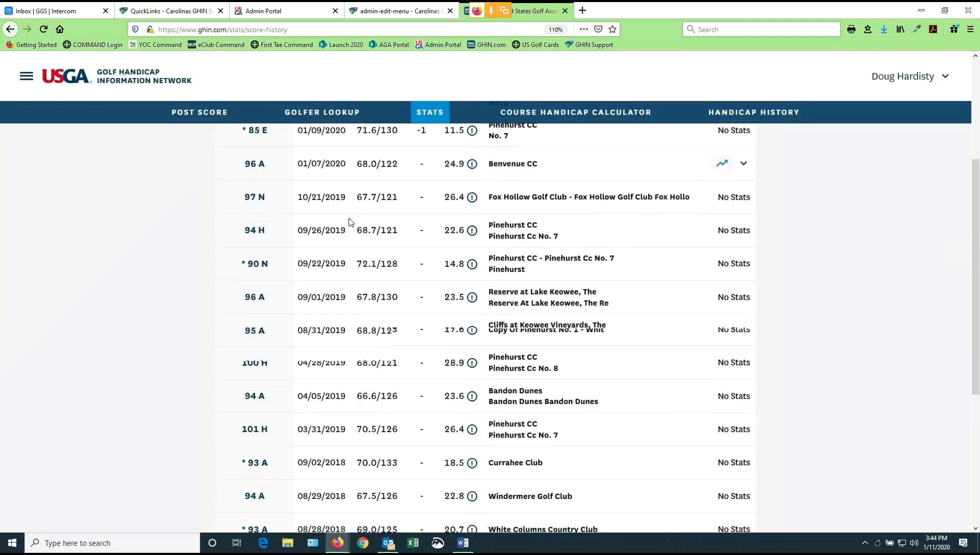
pyautogui.scroll(4, 355, 211)
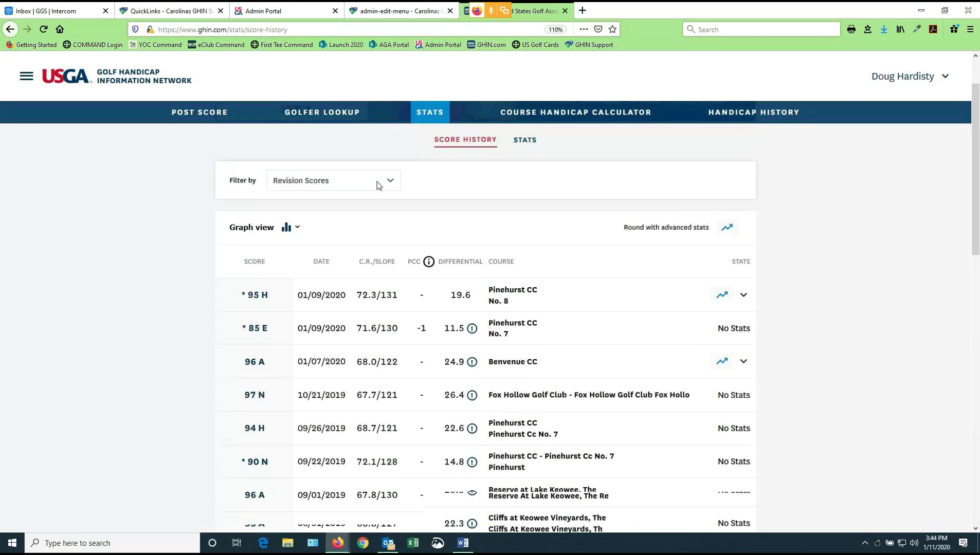
# Filter to Competition Scores, then return to the 20 Most Recent Scores
pyautogui.click(378, 185)
pyautogui.click(331, 329)
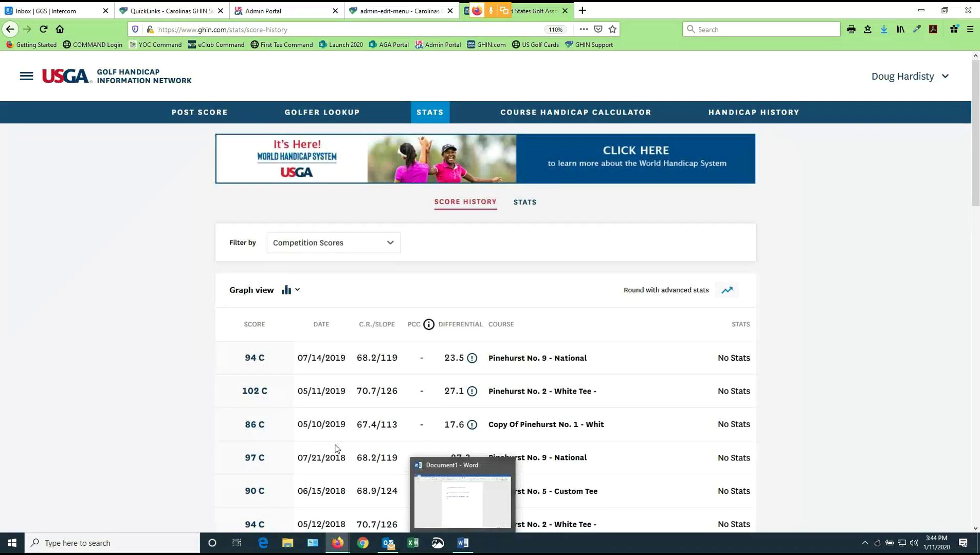
pyautogui.scroll(-2, 335, 449)
pyautogui.scroll(-3, 335, 450)
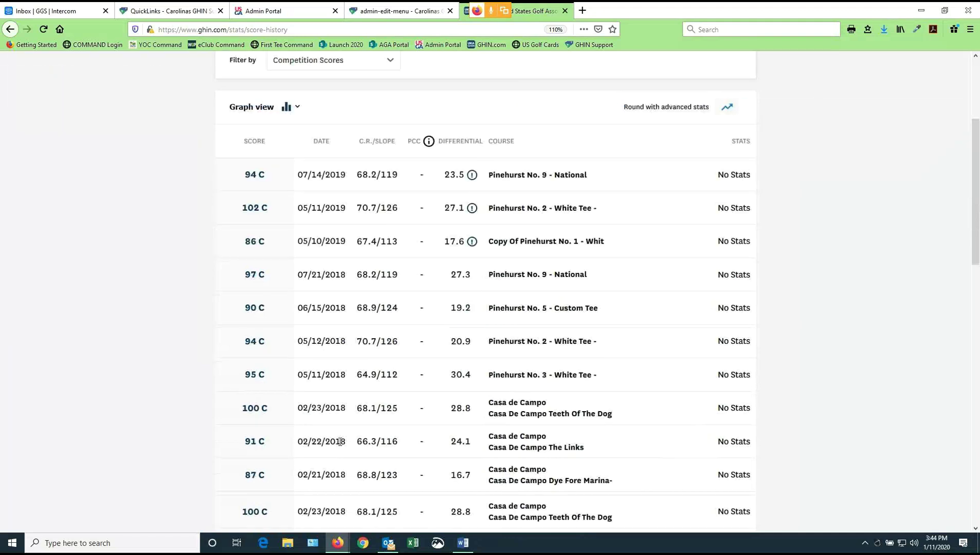
pyautogui.scroll(1, 386, 443)
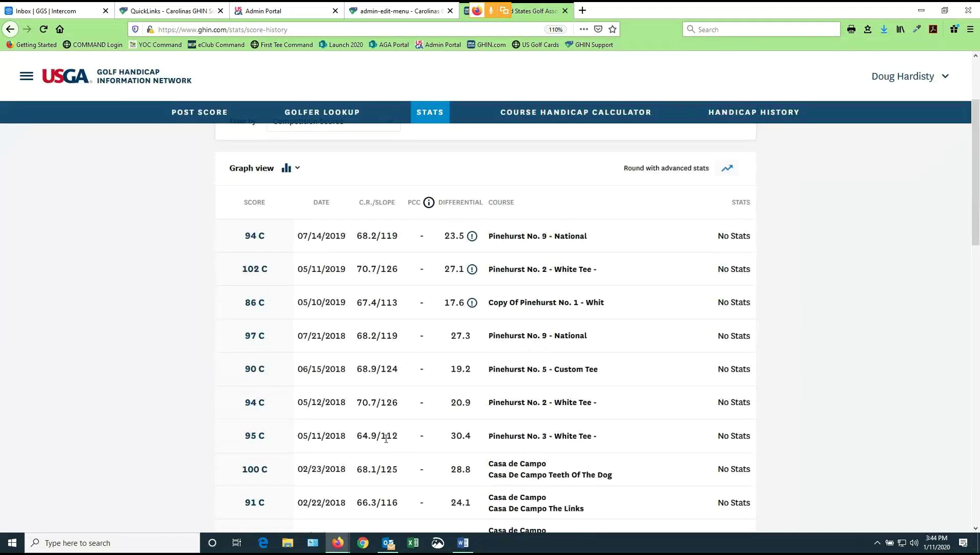
pyautogui.scroll(1, 386, 439)
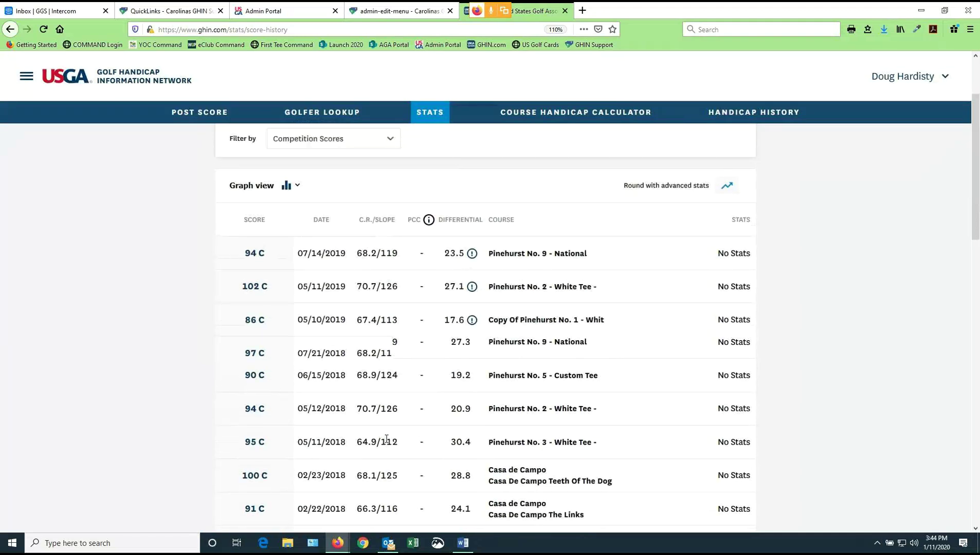
pyautogui.click(391, 184)
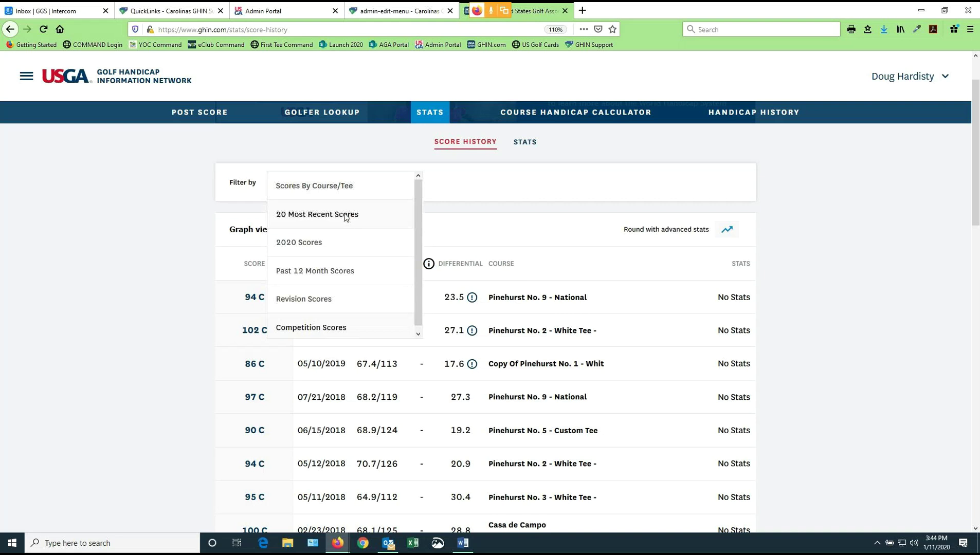
pyautogui.click(346, 216)
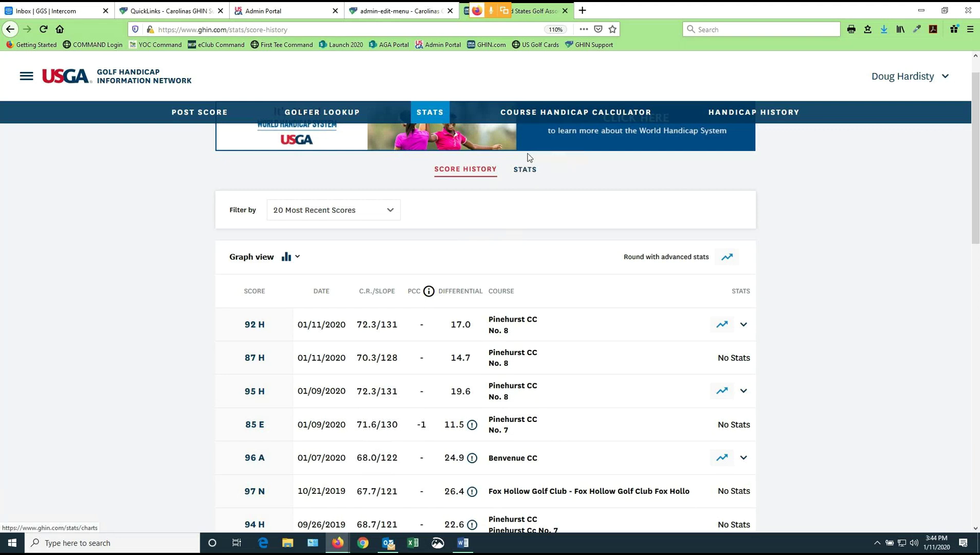
# Show the Scoring Summary and Advanced Stats charts: 28% par or better, 7% GIR
pyautogui.click(525, 172)
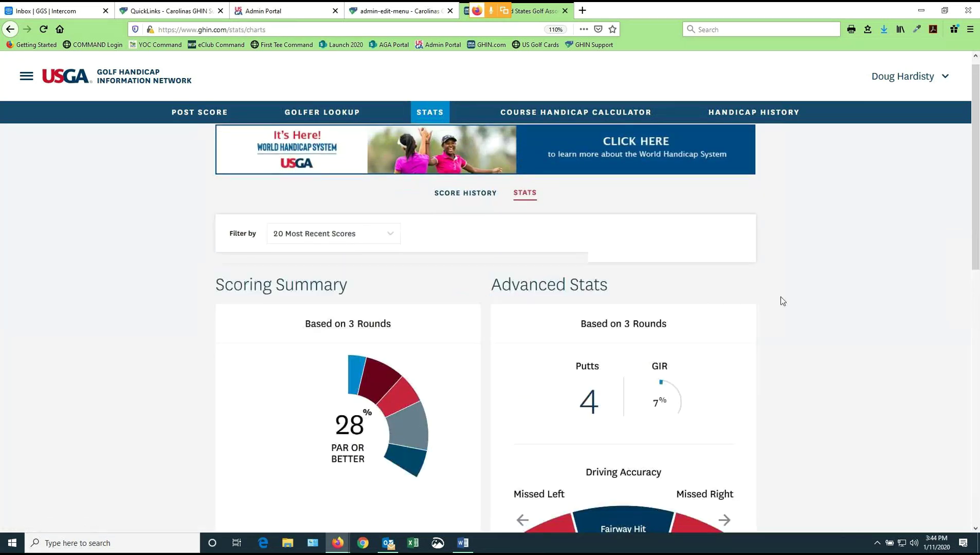
pyautogui.scroll(-2, 781, 297)
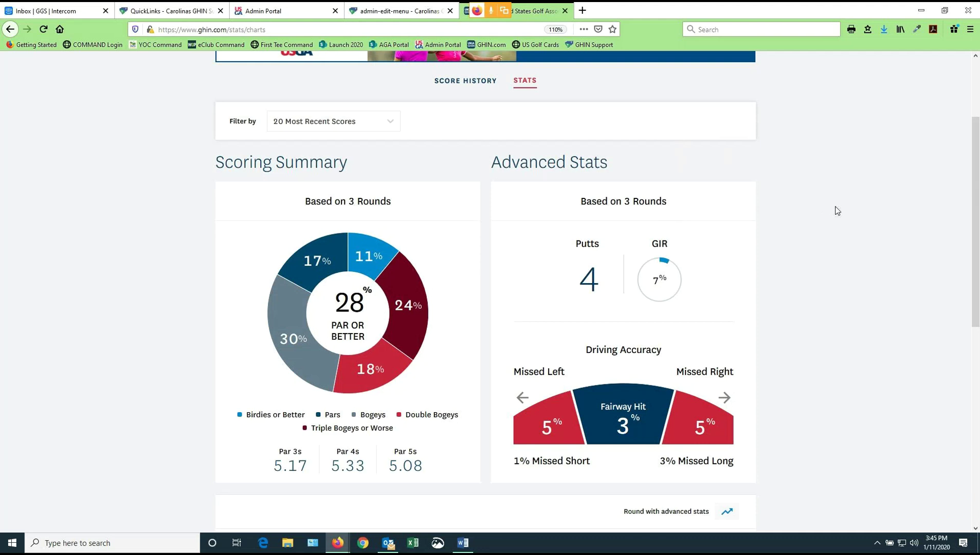
pyautogui.scroll(3, 837, 211)
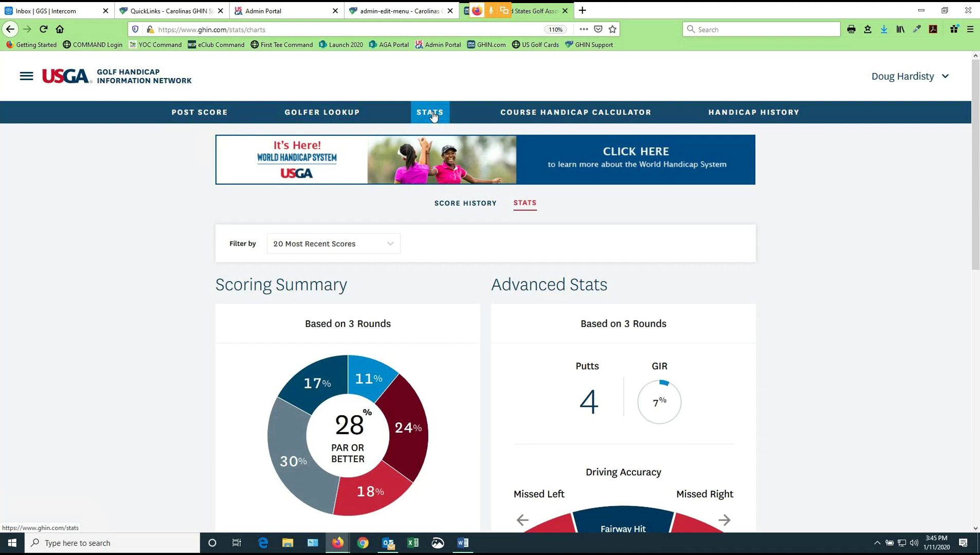
# Calculate your course handicap of 20 at Pinehurst CC - No. 7 from the White Tees
pyautogui.click(573, 114)
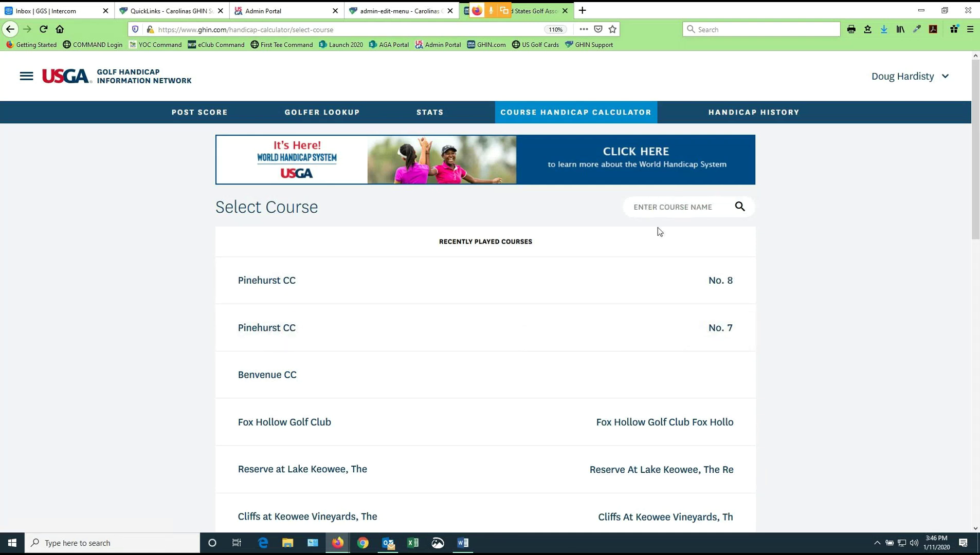
pyautogui.click(275, 331)
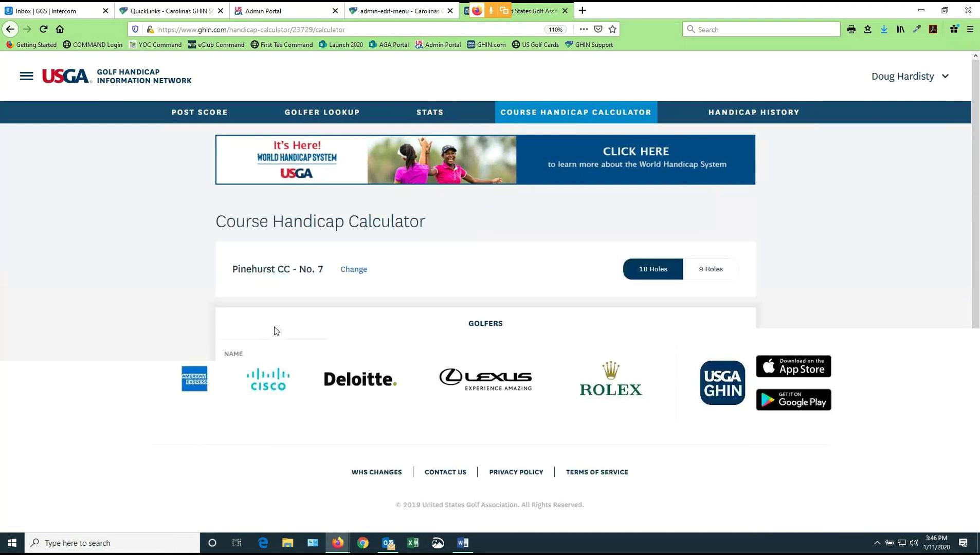
pyautogui.scroll(-1, 276, 333)
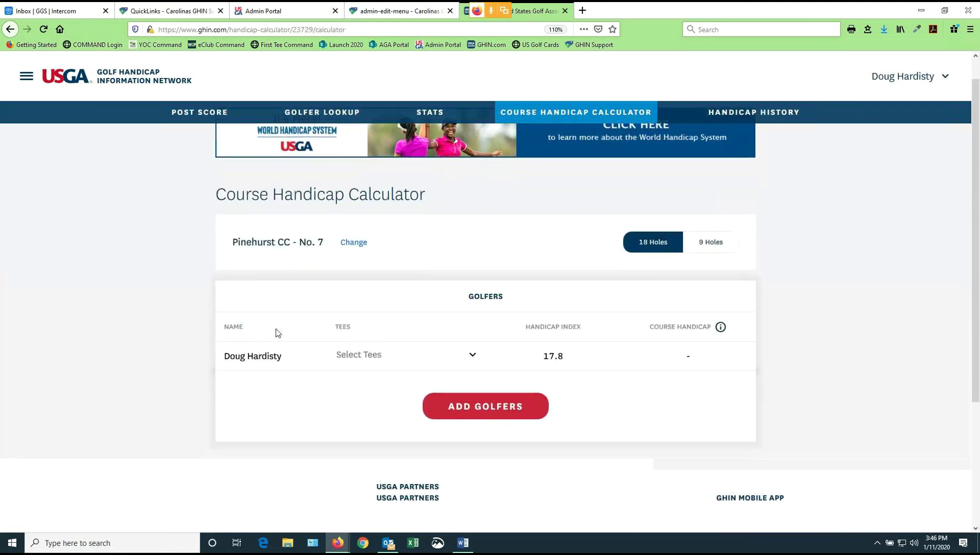
pyautogui.scroll(-3, 276, 333)
pyautogui.click(473, 260)
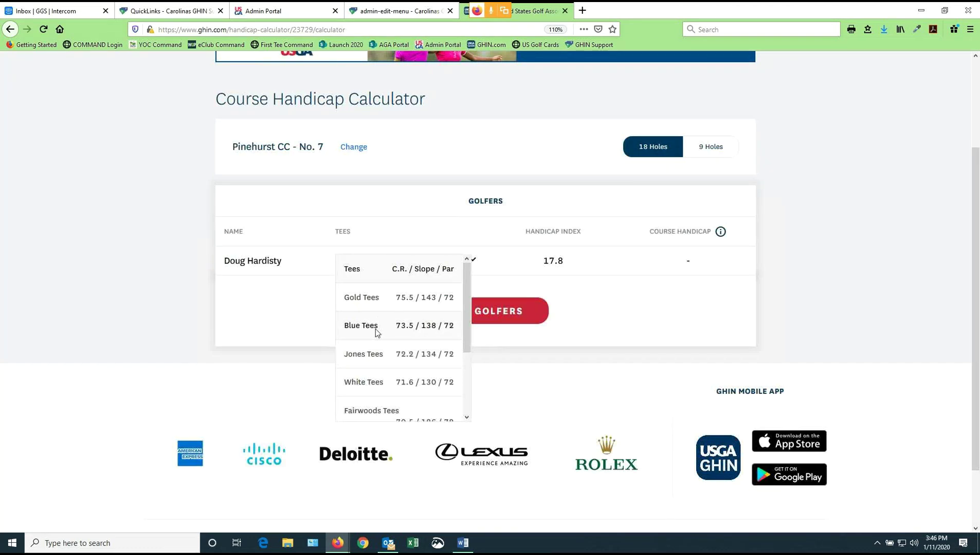
pyautogui.click(372, 383)
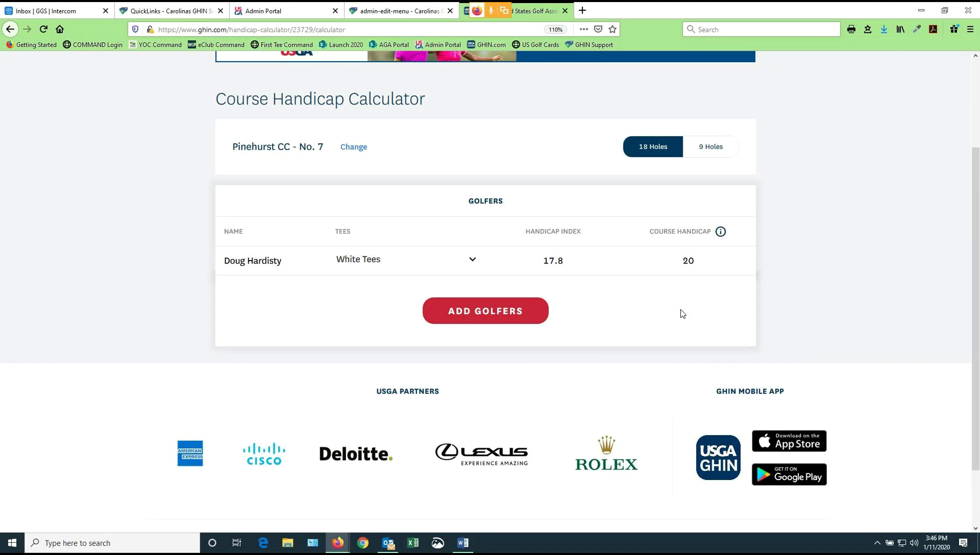
pyautogui.click(480, 313)
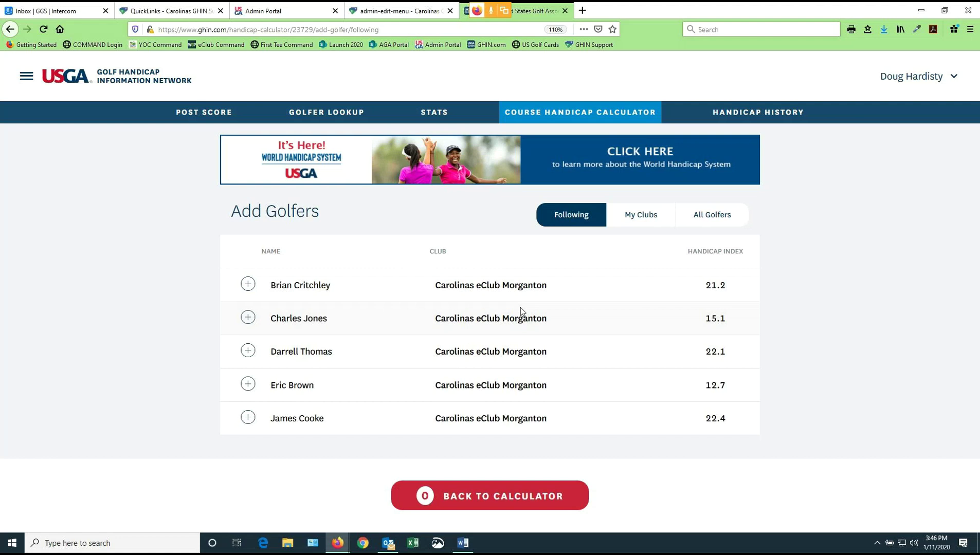
# Add the followed golfers with indexes 15.1 and 12.7 to the calculator
pyautogui.click(249, 319)
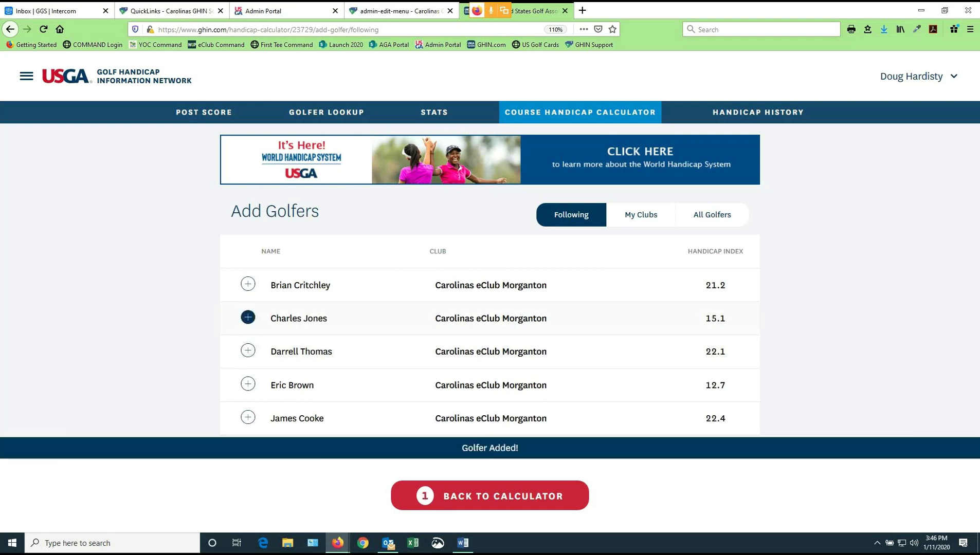
pyautogui.click(248, 386)
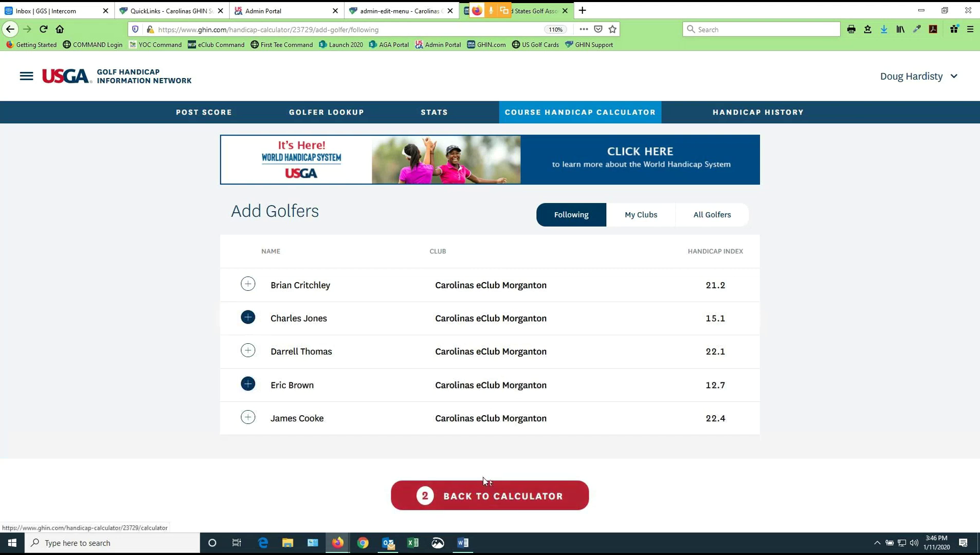
pyautogui.click(491, 497)
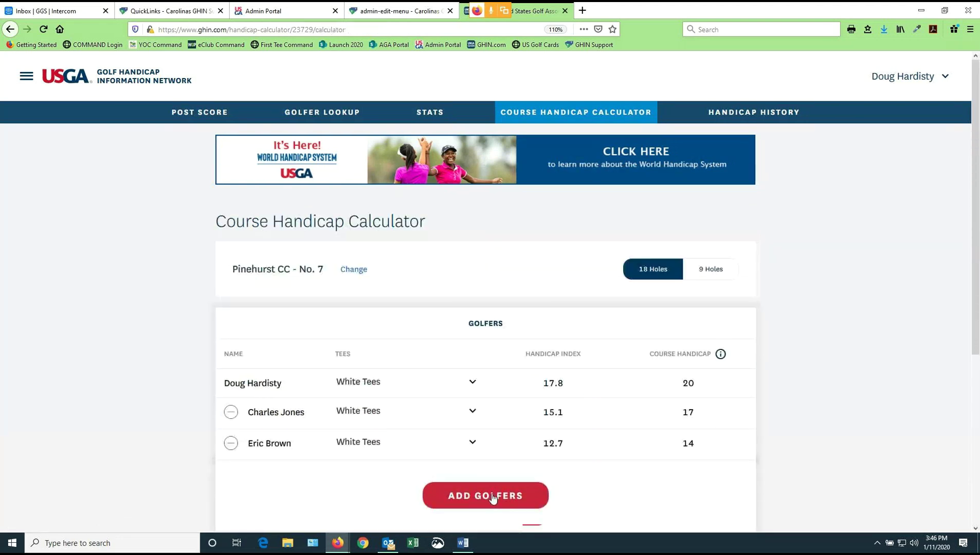
# Put both new golfers on Blue Tees, giving course handicaps 20 and 17
pyautogui.scroll(-2, 541, 455)
pyautogui.scroll(-2, 541, 455)
pyautogui.click(474, 290)
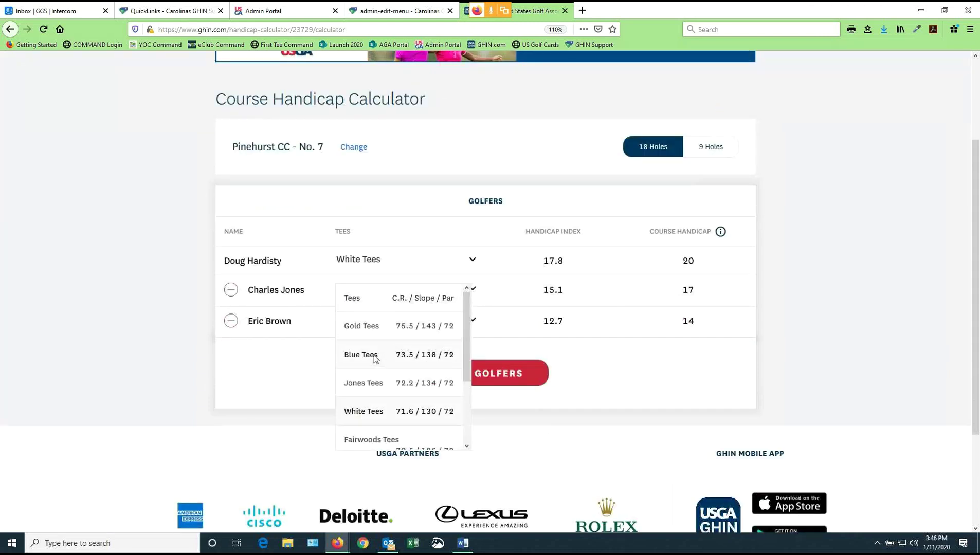
pyautogui.click(375, 356)
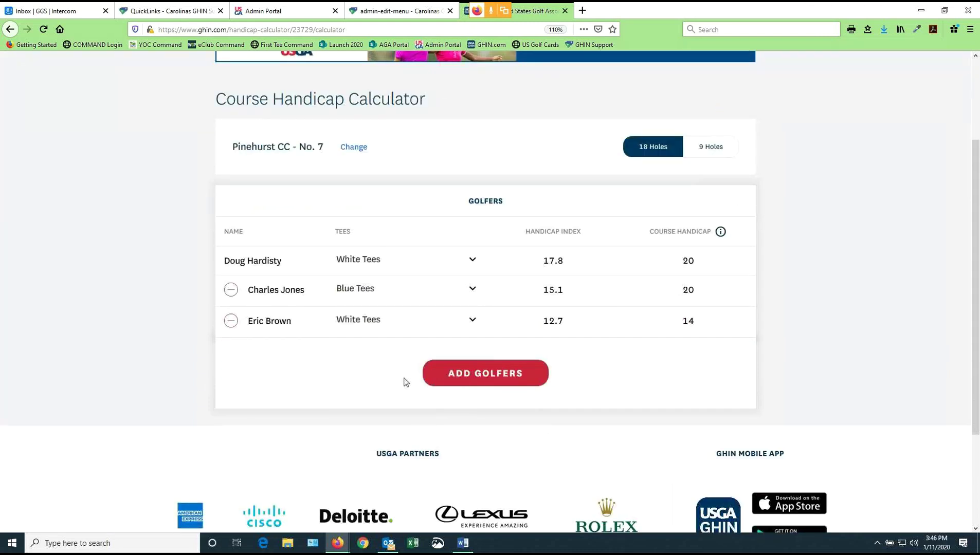
pyautogui.click(474, 321)
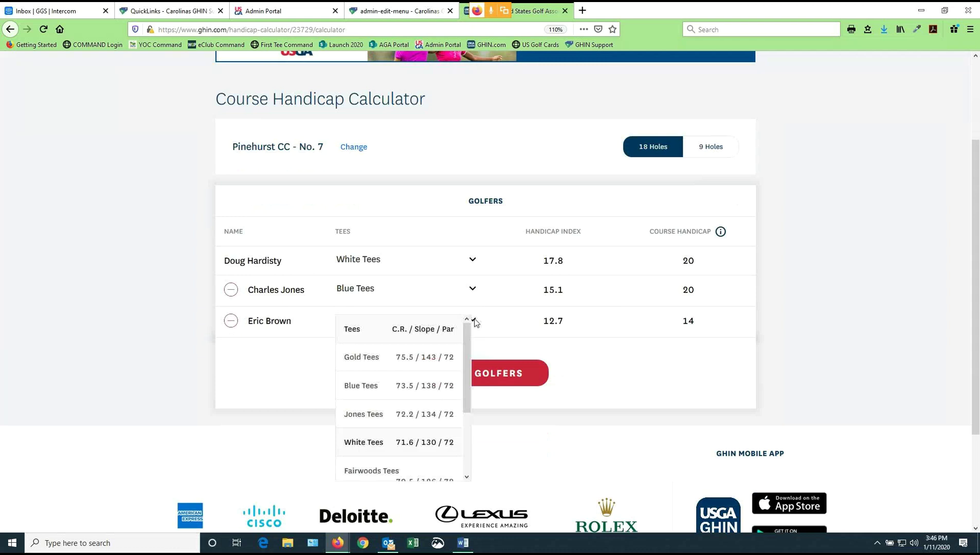
pyautogui.click(376, 359)
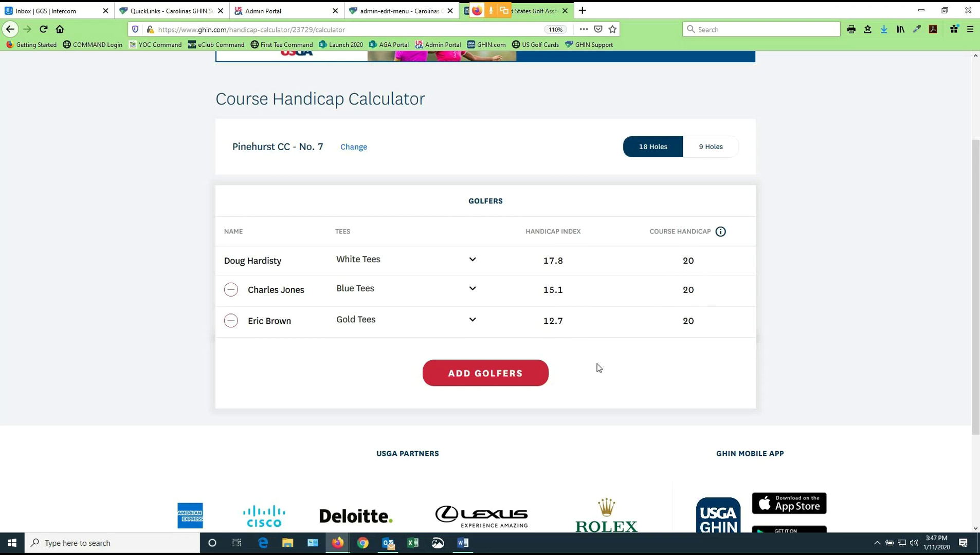
pyautogui.click(472, 321)
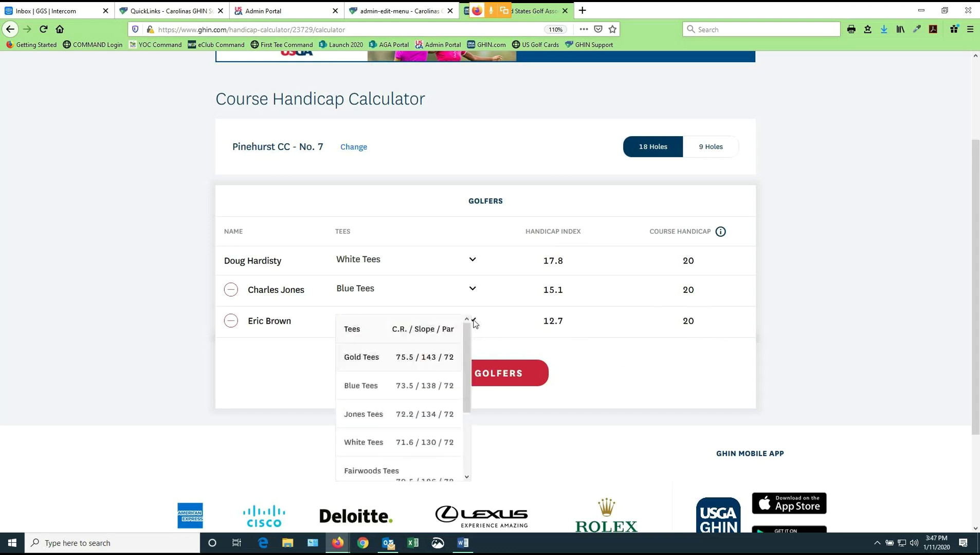
pyautogui.click(416, 391)
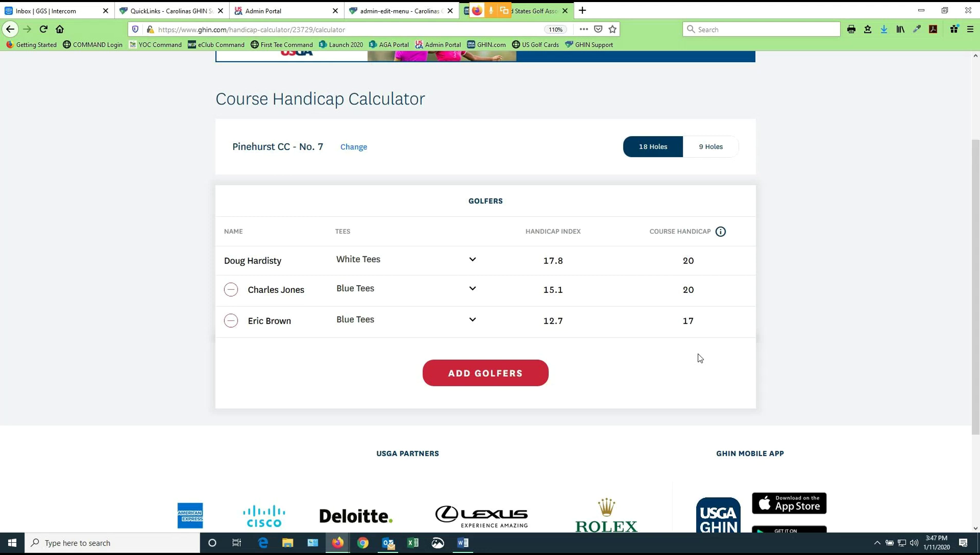
# Search All Golfers in North Carolina for the last name 'peters'
pyautogui.click(491, 374)
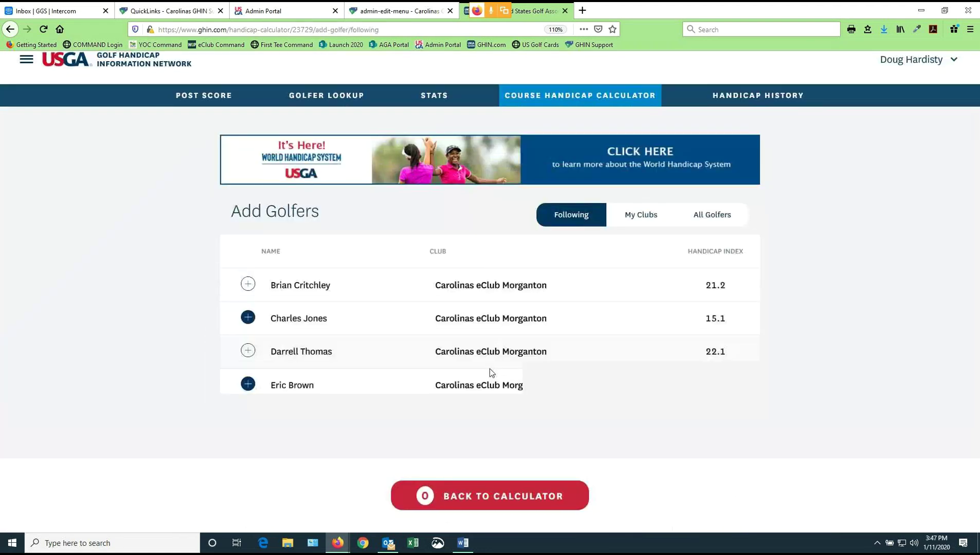
pyautogui.click(719, 216)
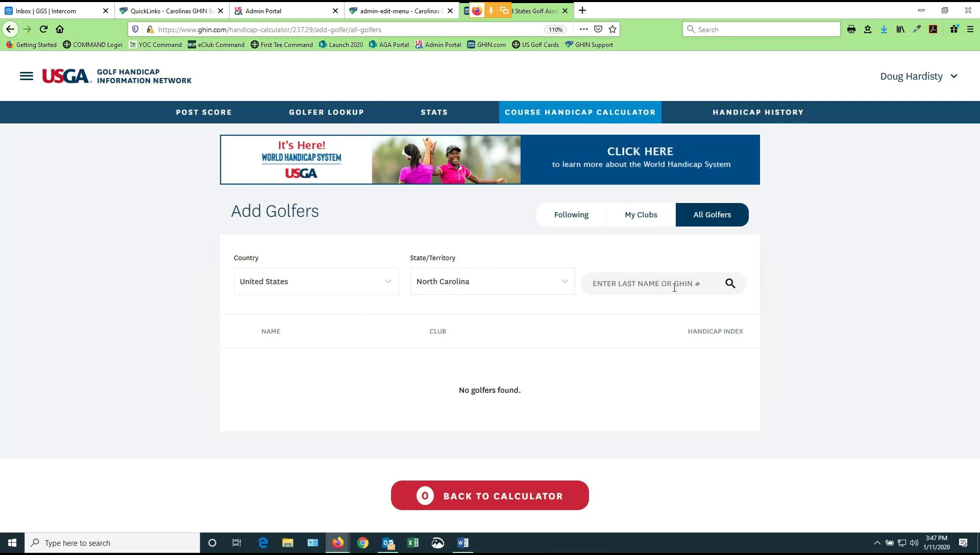
pyautogui.click(640, 283)
pyautogui.write('peters')
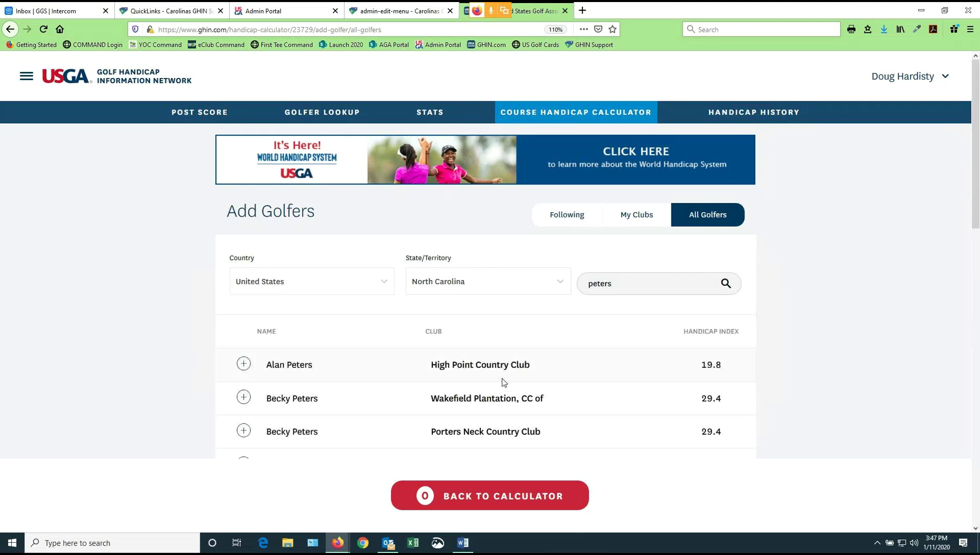
pyautogui.moveTo(618, 284); pyautogui.dragTo(585, 282)
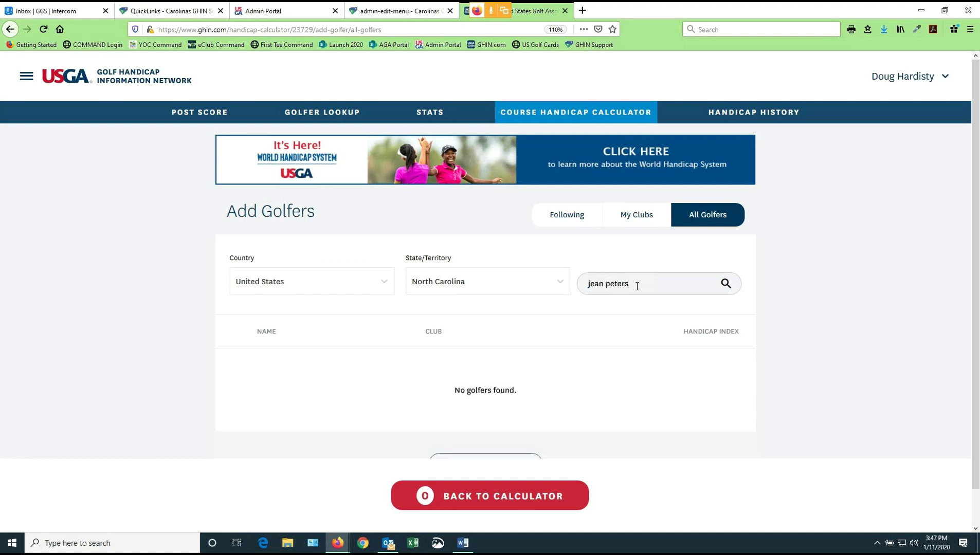
pyautogui.moveTo(636, 287); pyautogui.dragTo(575, 286)
pyautogui.write('peters')
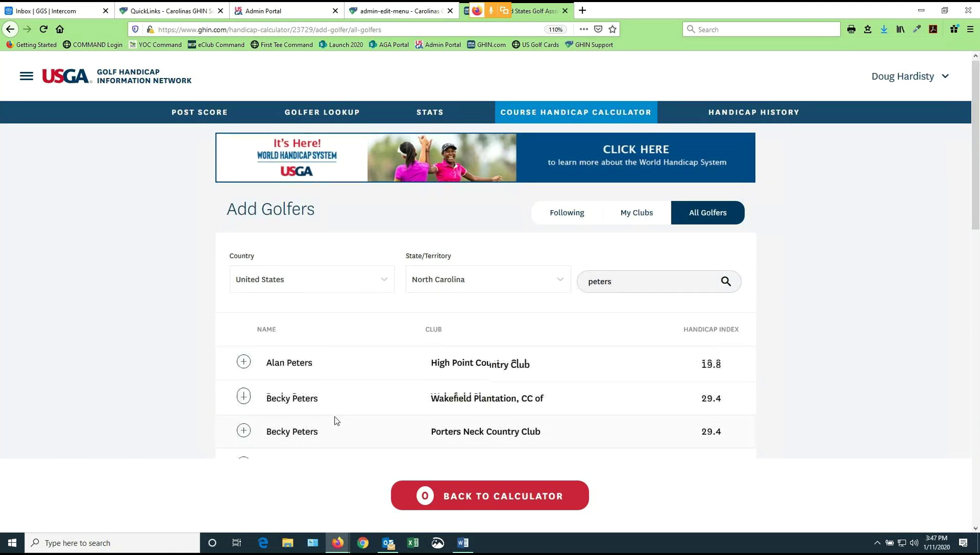
# Add the Pinehurst Country Club golfer with index 18.9 to the calculator
pyautogui.scroll(-5, 334, 419)
pyautogui.scroll(-5, 334, 420)
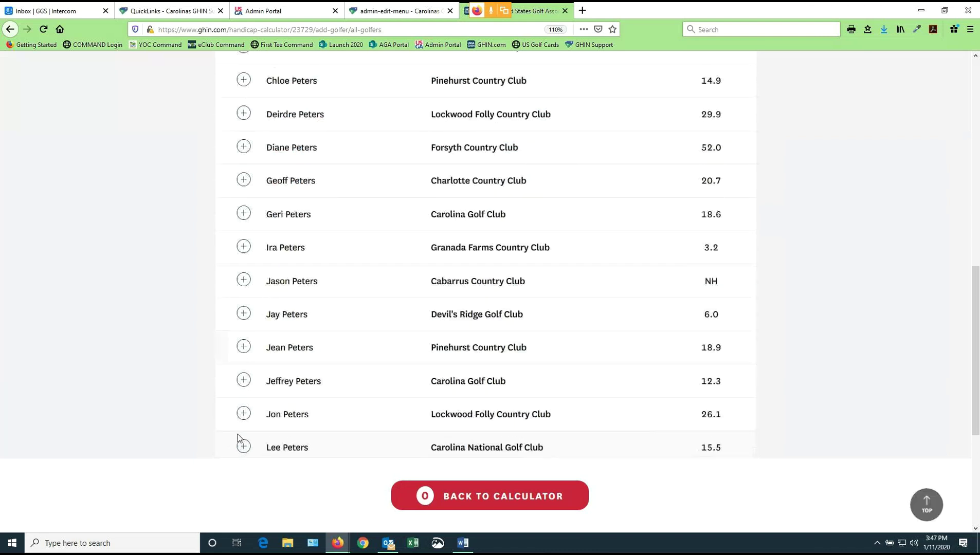
pyautogui.click(244, 347)
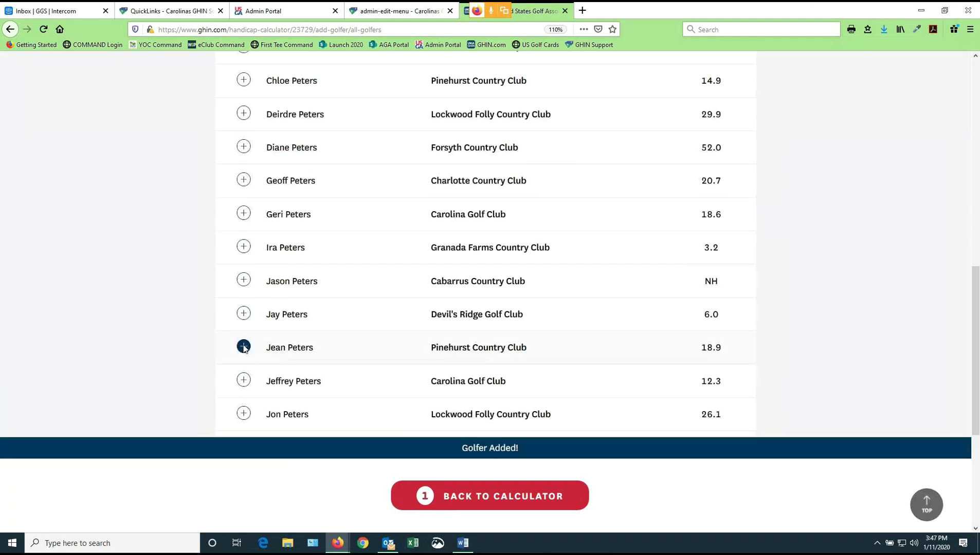
# Set the fourth golfer (index 18.9) to Red Tees for a course handicap of 20
pyautogui.click(496, 497)
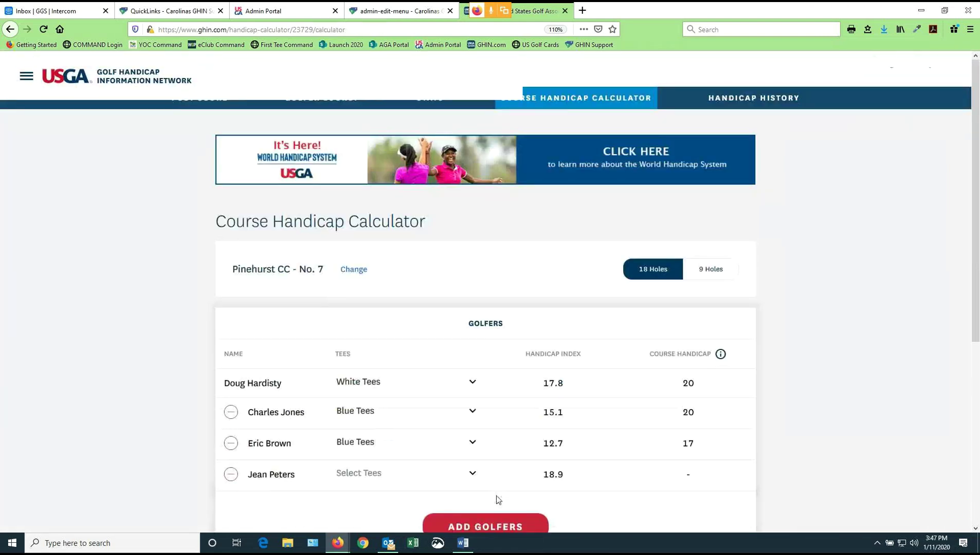
pyautogui.scroll(-2, 483, 436)
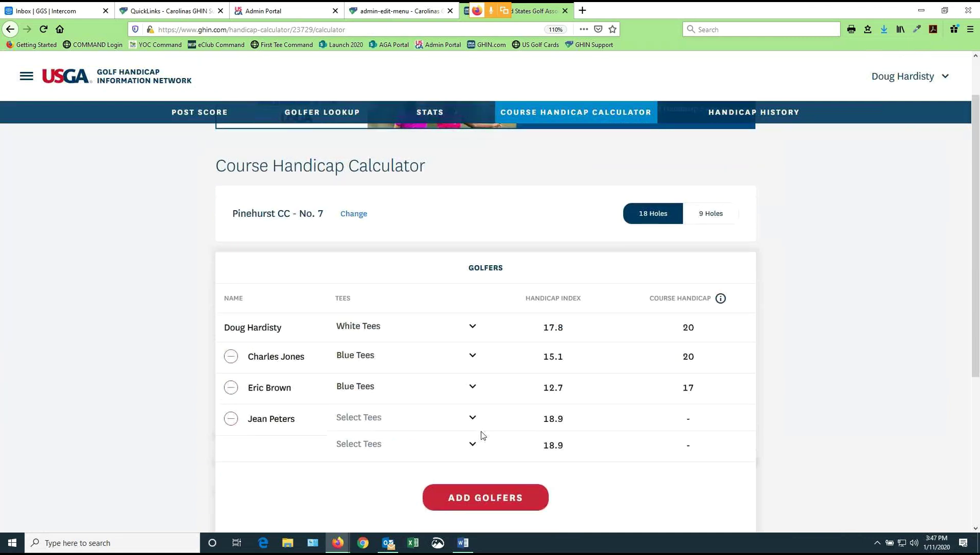
pyautogui.click(461, 422)
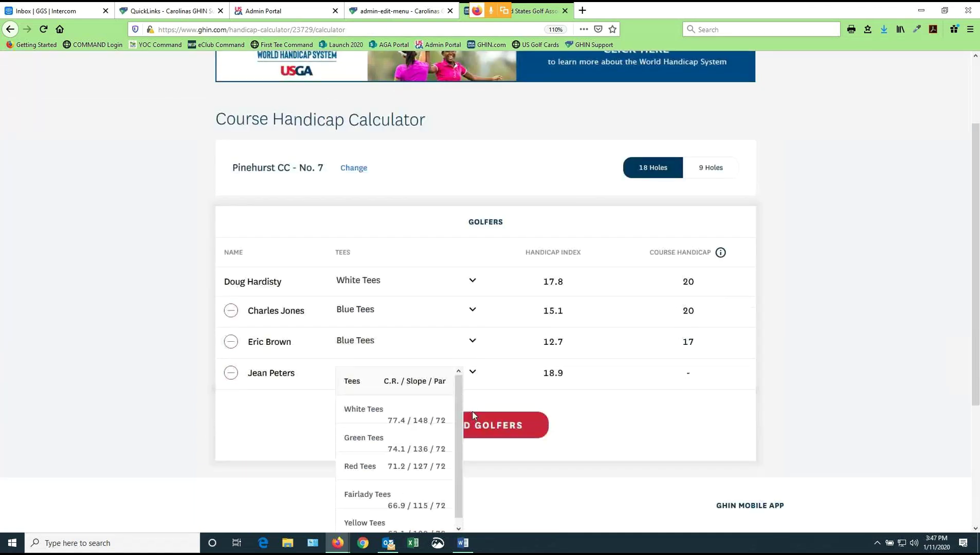
pyautogui.click(367, 459)
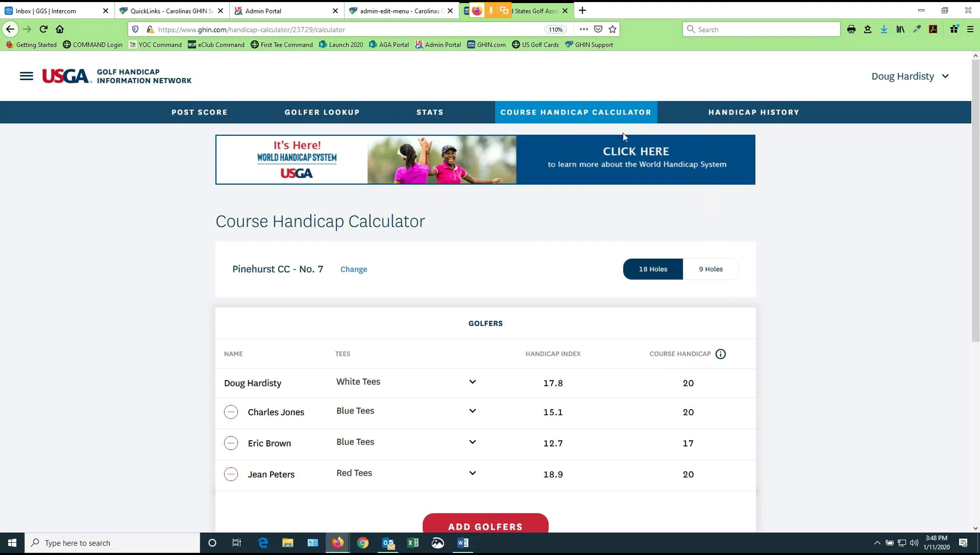
pyautogui.click(751, 114)
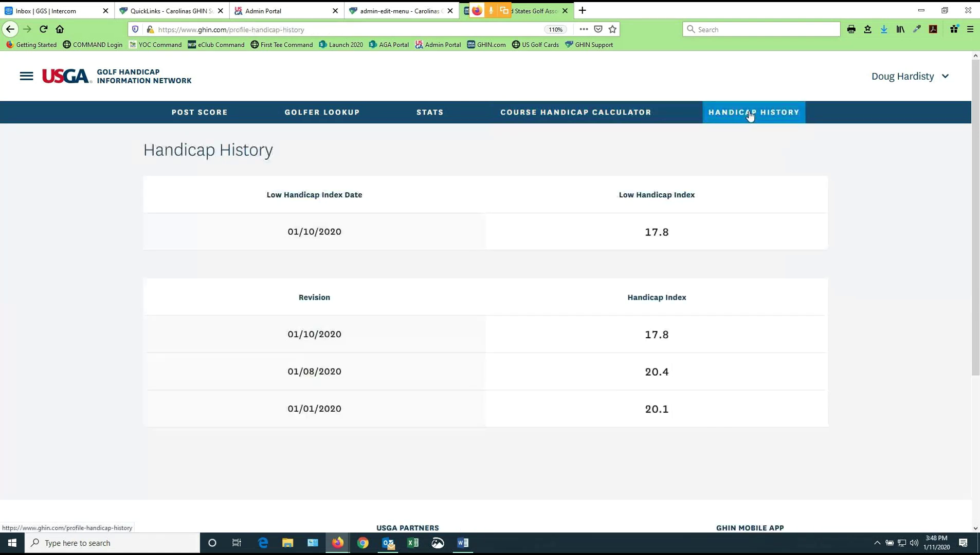